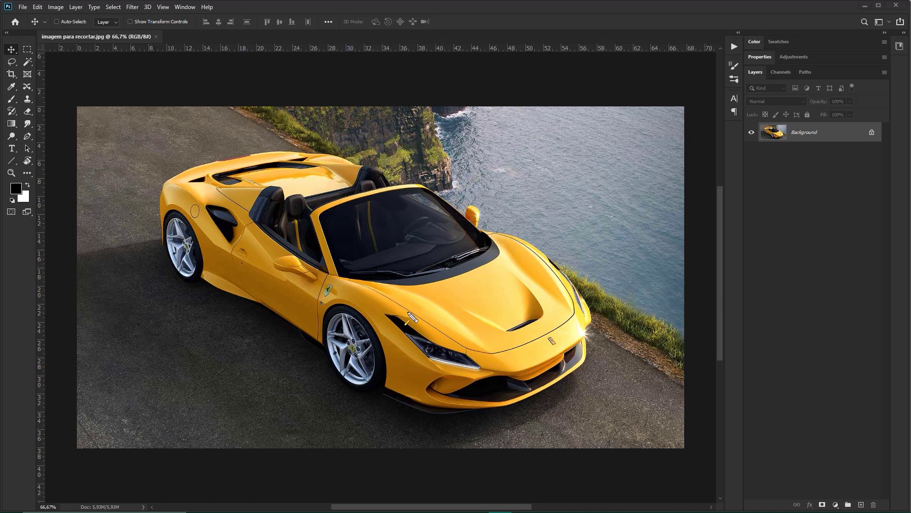
- Enable Auto-Select in the Move tool's options bar
left_click_drag(380, 360, 830, 42)
key("ctrl")
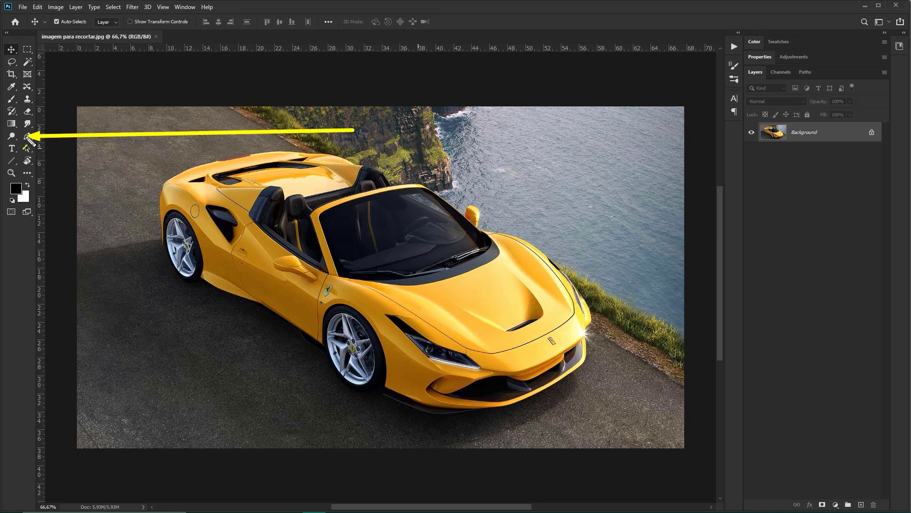
- Select the Pen tool and keep its drawing mode set to Path
left_click(28, 137)
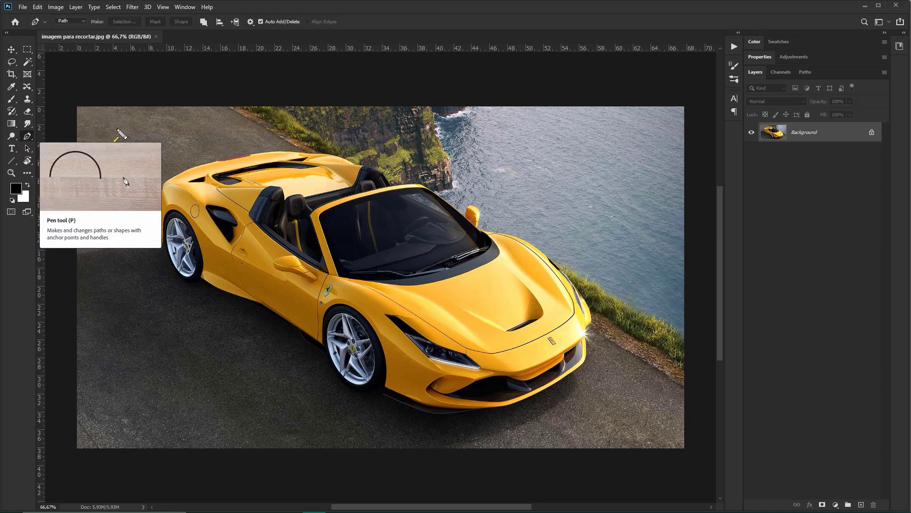
left_click(73, 23)
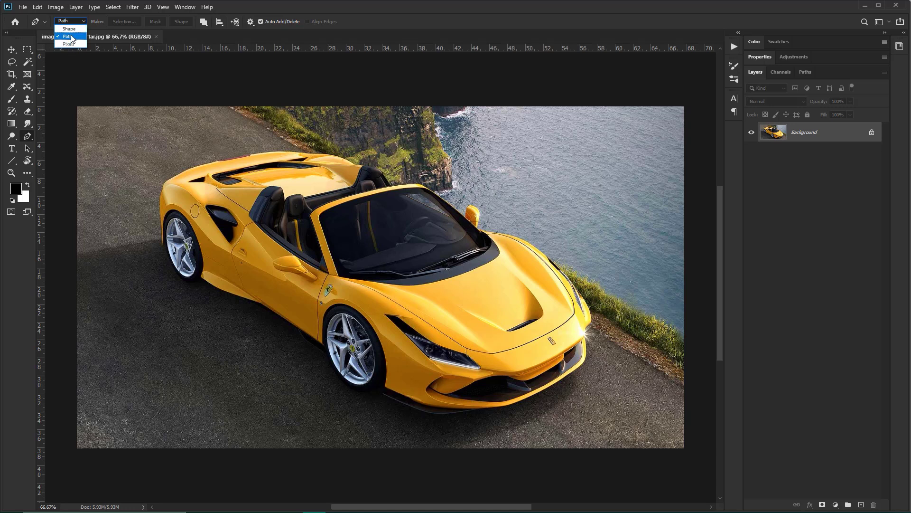
left_click(70, 37)
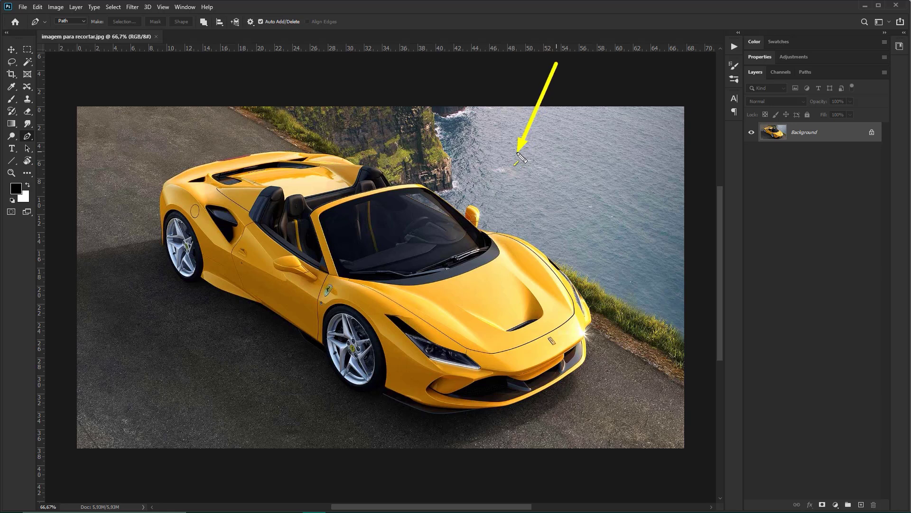
left_click(506, 148)
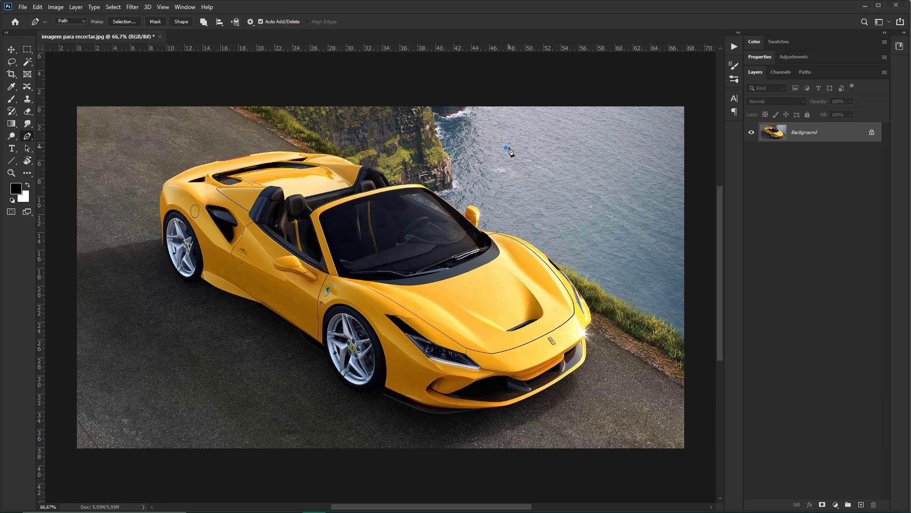
left_click(599, 162)
left_click(626, 230)
left_click(536, 216)
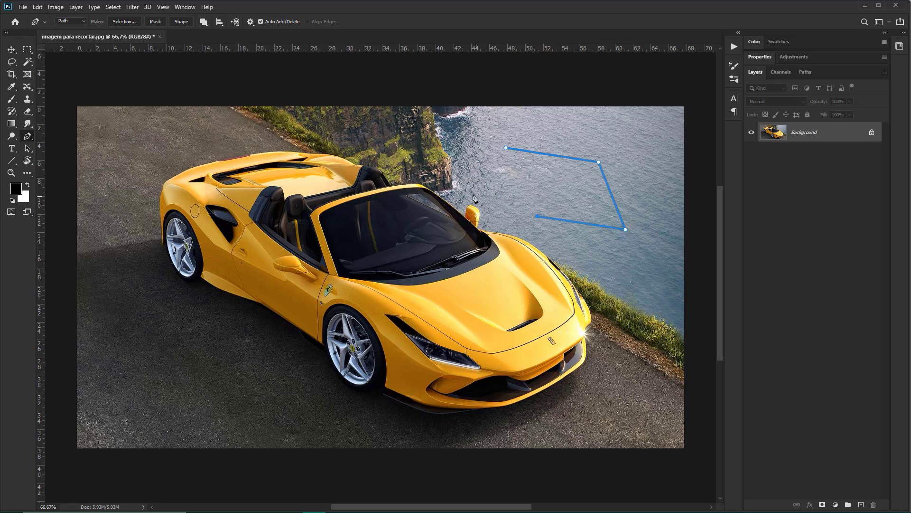
left_click(458, 143)
left_click(506, 149)
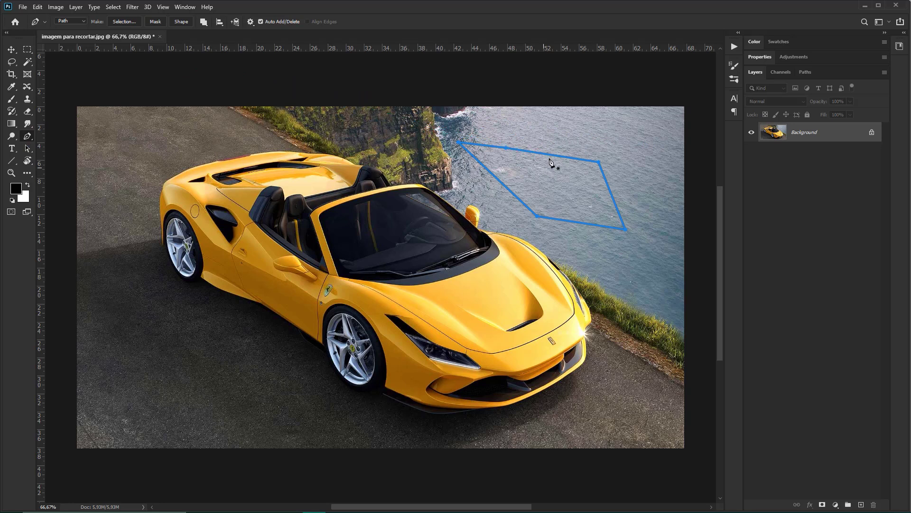
right_click(540, 124)
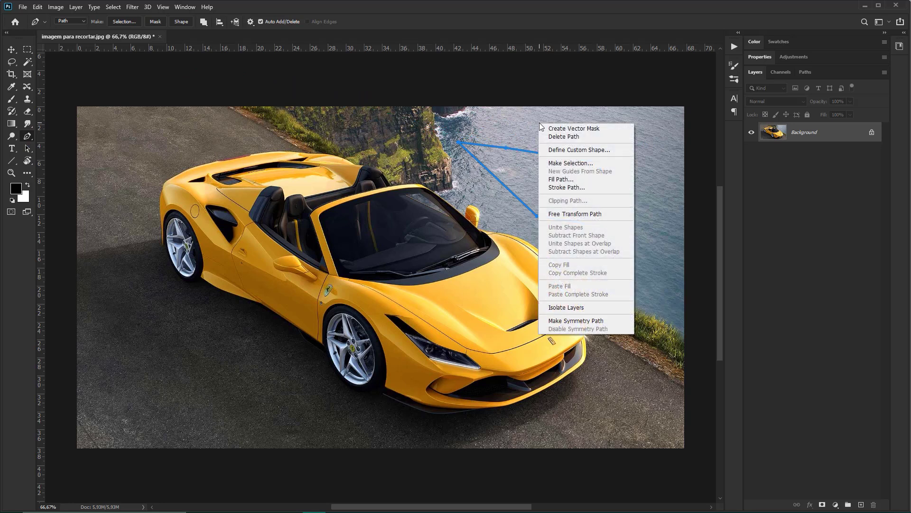
left_click(562, 138)
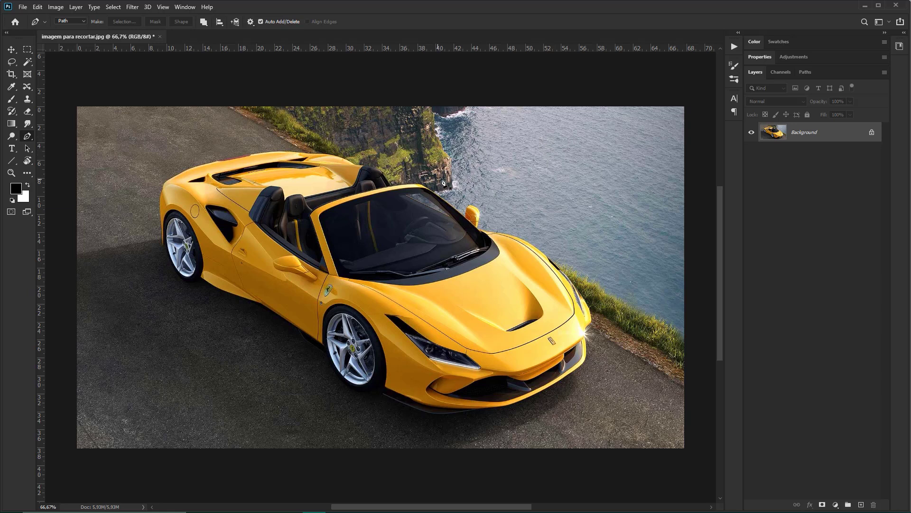
- Start a practice path on the water with a segment curving down toward the grass edge
left_click(515, 137)
left_click_drag(587, 189, 605, 259)
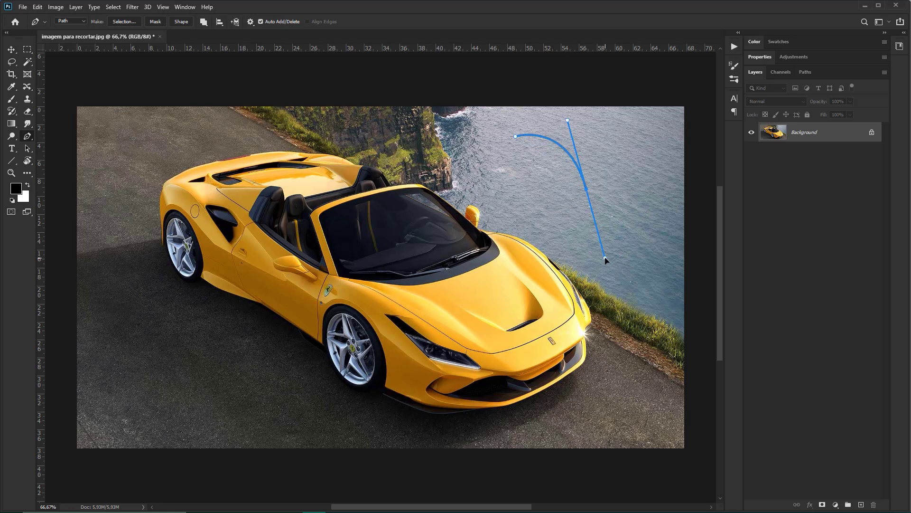
left_click_drag(605, 259, 587, 194)
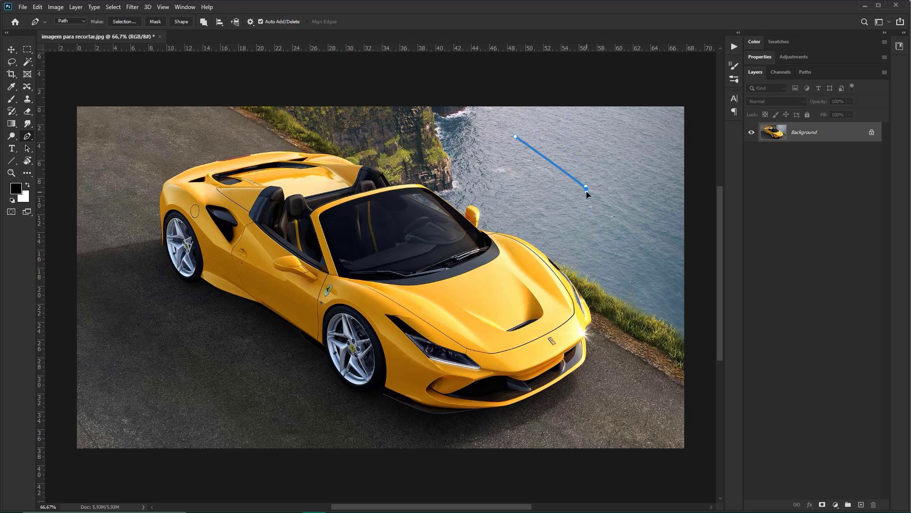
mouse_move(587, 194)
left_mouse_down()
mouse_move(618, 256)
mouse_move(616, 238)
mouse_move(622, 244)
mouse_move(590, 193)
mouse_move(518, 264)
mouse_move(584, 200)
mouse_move(584, 211)
mouse_move(586, 194)
mouse_move(538, 235)
mouse_move(631, 220)
mouse_move(588, 250)
mouse_move(554, 246)
mouse_move(641, 189)
mouse_move(590, 219)
mouse_move(625, 177)
mouse_move(567, 246)
mouse_move(606, 229)
left_mouse_up()
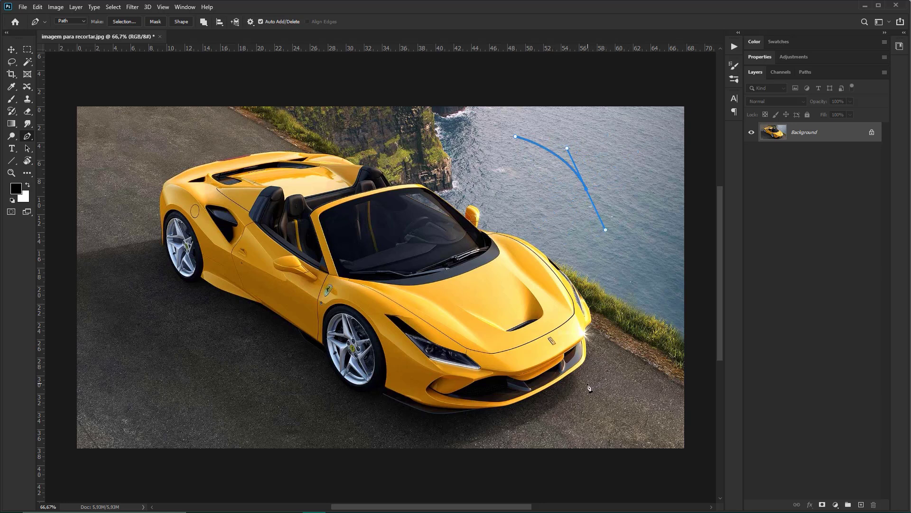
- Extend the practice path around the car's front, left side and top
left_click_drag(587, 383, 522, 426)
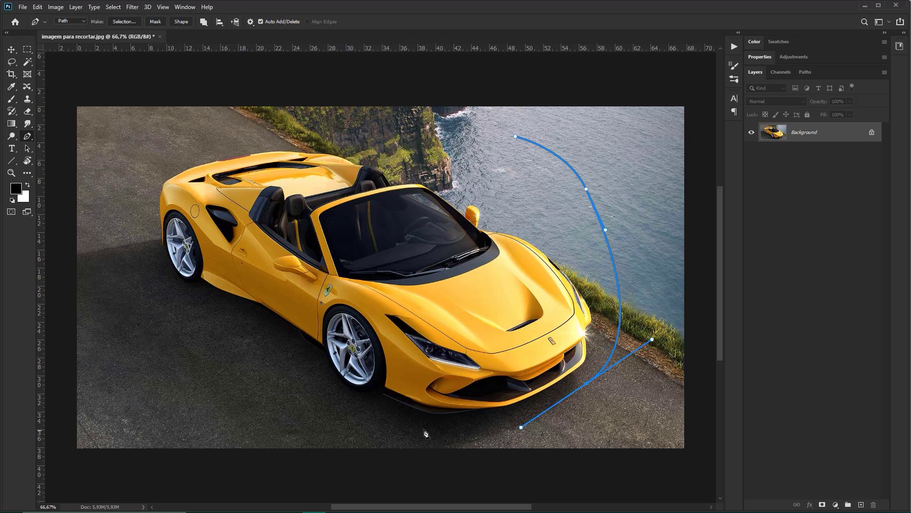
left_click_drag(351, 402, 265, 359)
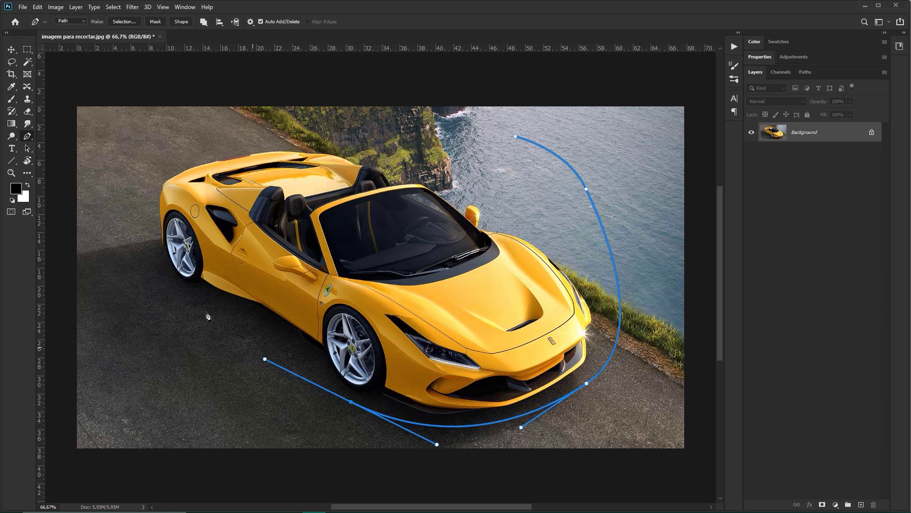
left_click_drag(163, 291, 129, 217)
left_click_drag(197, 136, 242, 124)
left_click(295, 117)
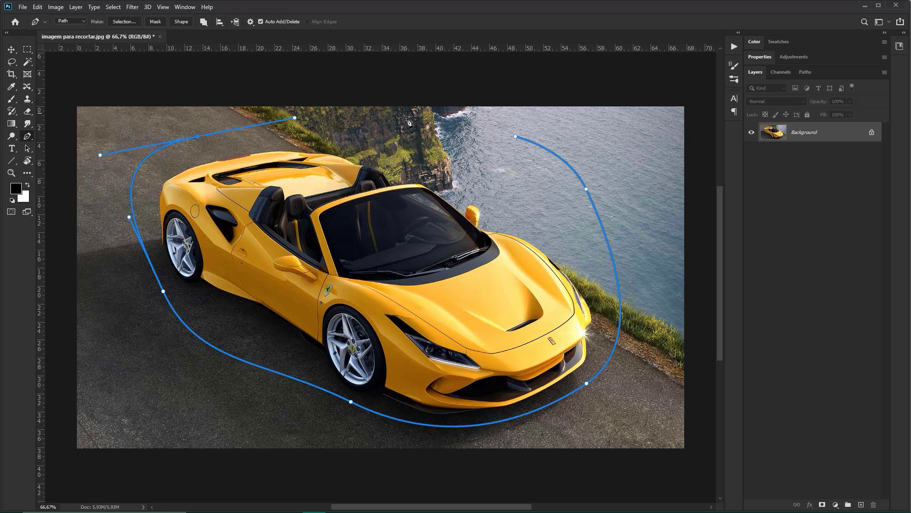
left_click_drag(379, 114, 428, 123)
- Close the loop at the starting anchor, then delete the path
left_click(477, 132)
left_click(516, 136)
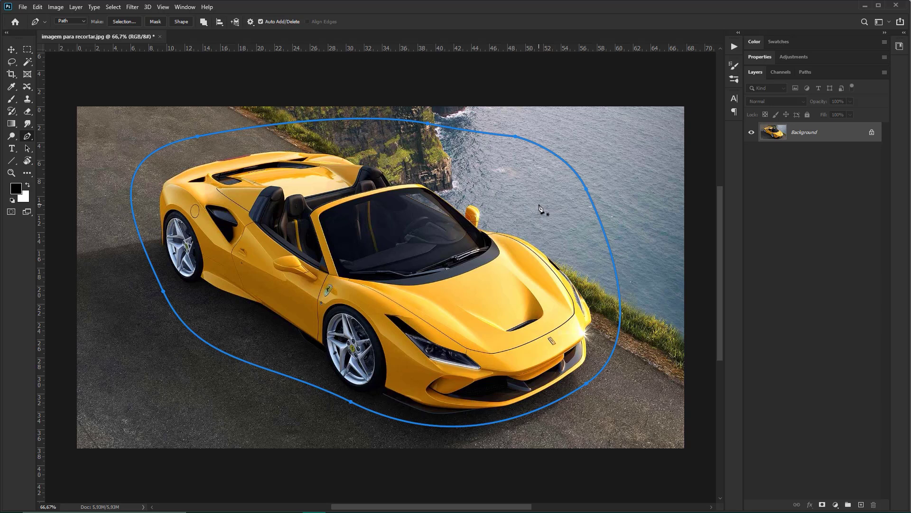
right_click(506, 162)
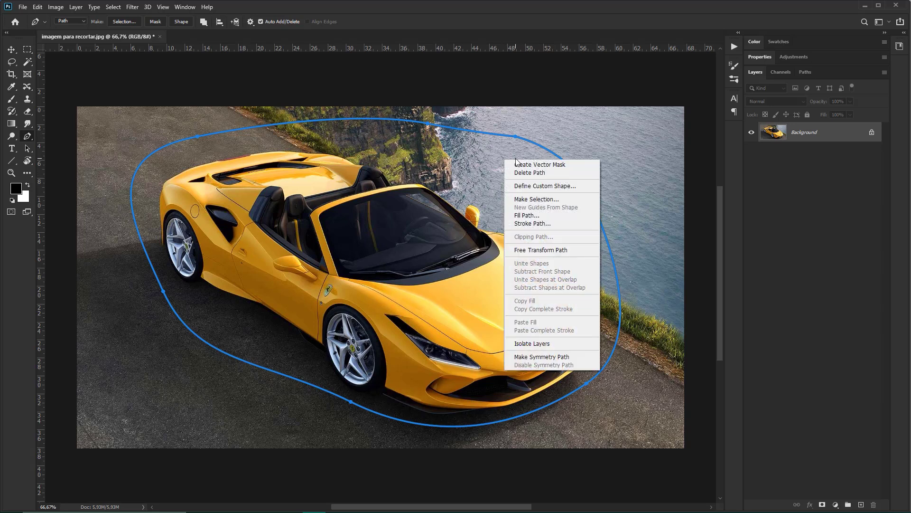
left_click(523, 171)
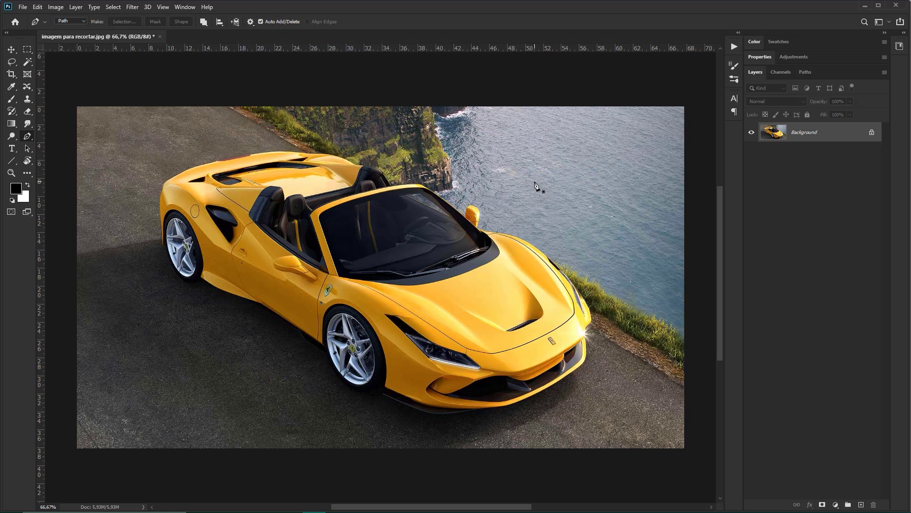
- Start a new path on the water and curve it down and under the car's front
left_click(480, 146)
left_click(580, 150)
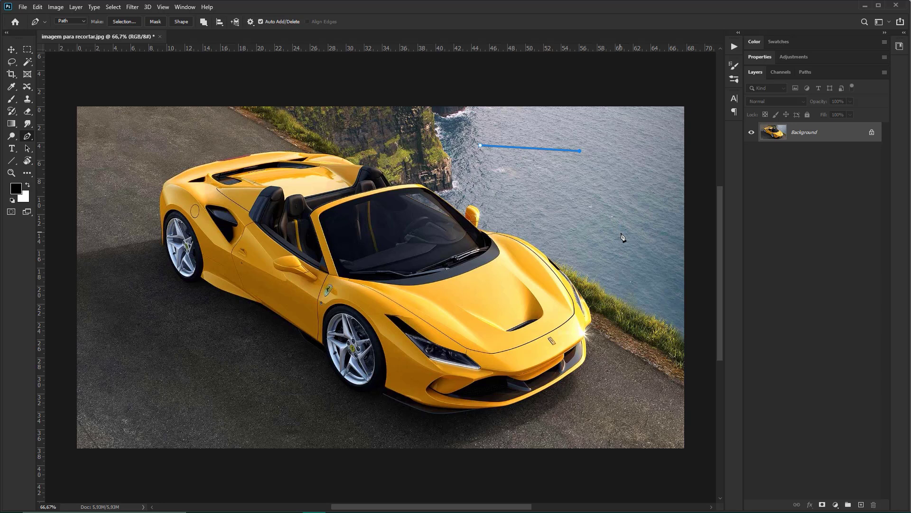
left_click_drag(622, 234, 612, 303)
left_click_drag(621, 379, 639, 407)
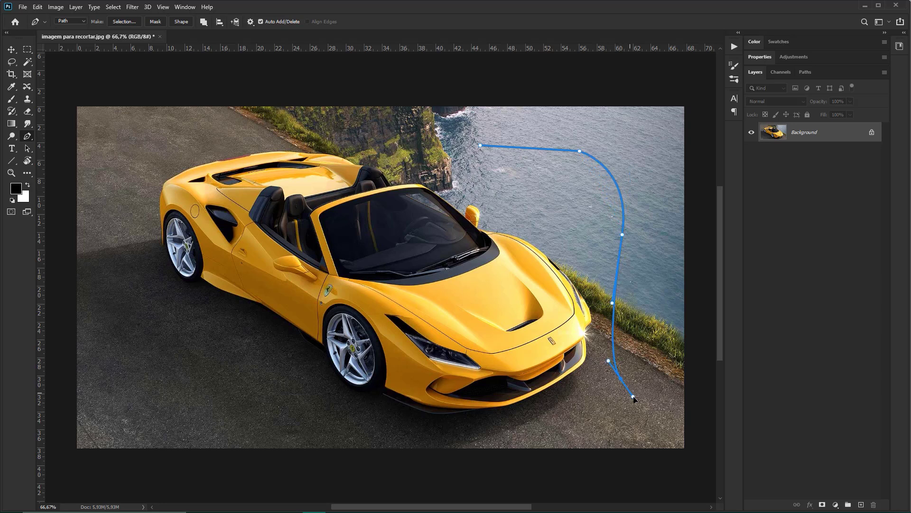
left_click(507, 428)
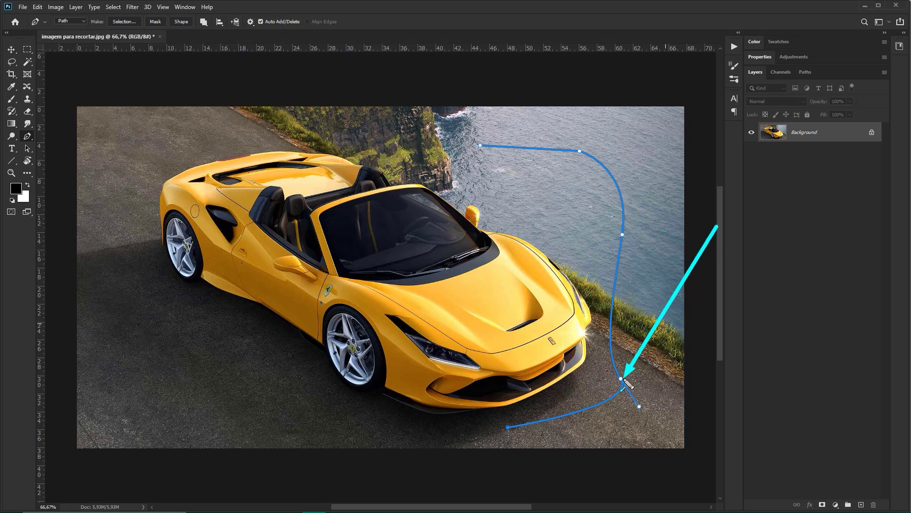
left_click(370, 413)
left_click(248, 378)
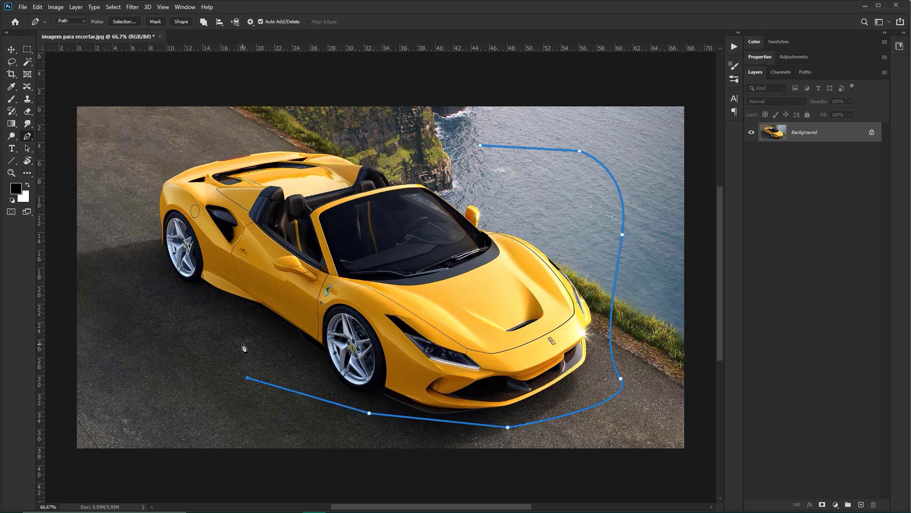
- Zigzag behind the front wheel, curve around the rear and top, and close the path
left_click(242, 343)
left_click(201, 364)
left_click(234, 308)
left_click_drag(135, 310, 113, 262)
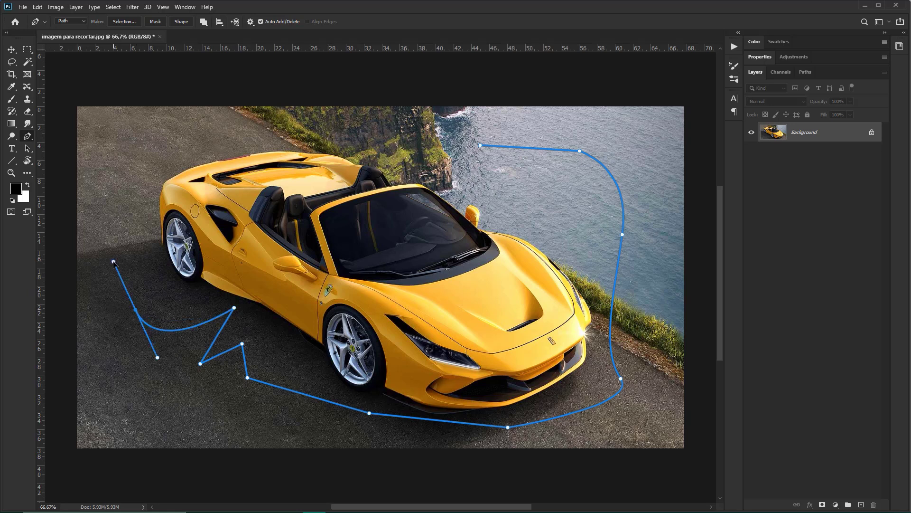
left_click_drag(136, 168, 183, 146)
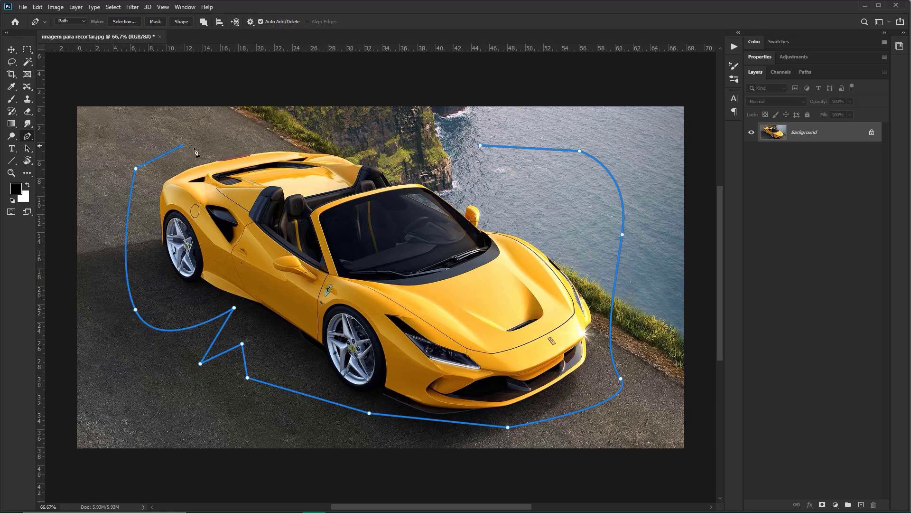
left_click_drag(332, 133, 404, 152)
left_click(481, 145)
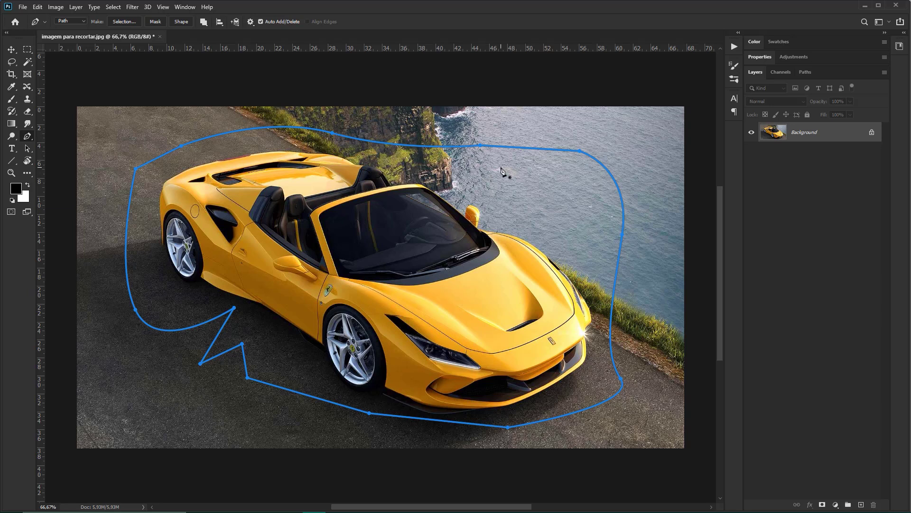
- Delete the closed zigzag path so the photo has no path
right_click(501, 169)
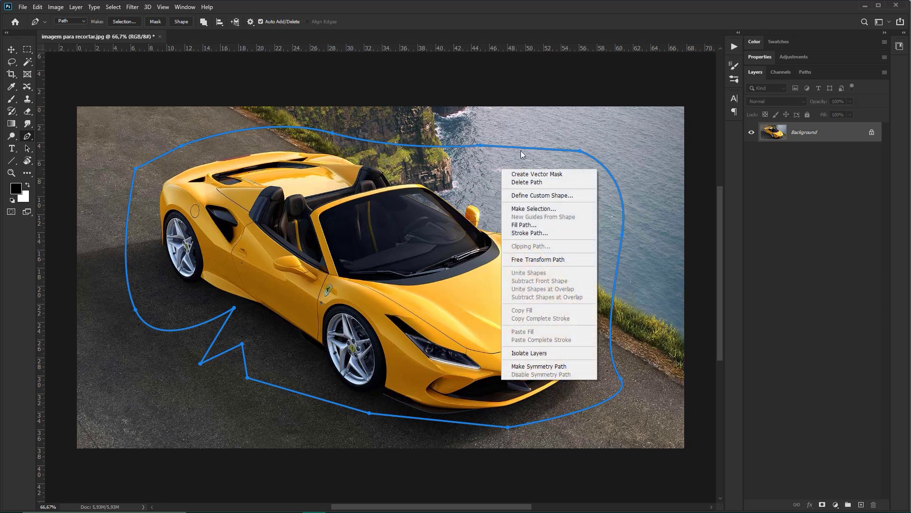
key("Escape")
key("Escape")
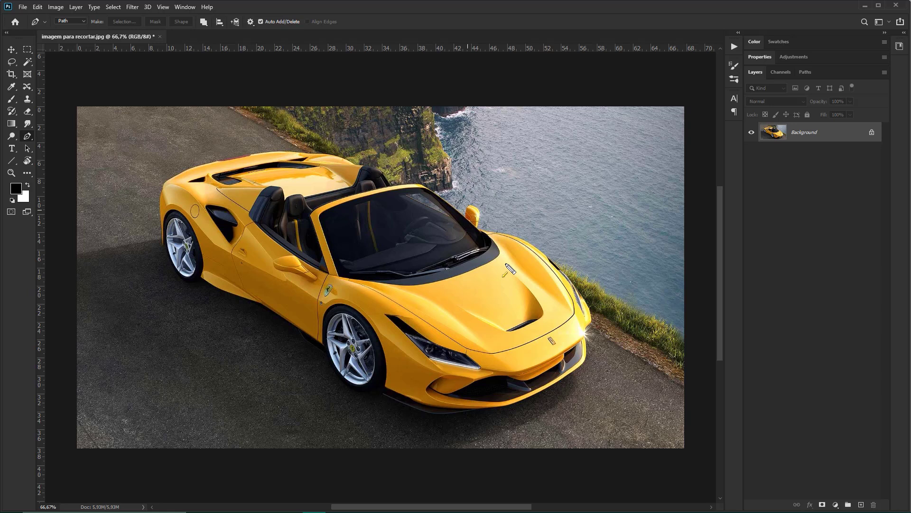
left_click_drag(405, 341, 828, 47)
- Zoom in on the car's rear and switch back to the Pen tool
key("z")
mouse_move(252, 164)
left_mouse_down()
mouse_move(287, 181)
mouse_move(304, 202)
mouse_move(306, 185)
left_mouse_up()
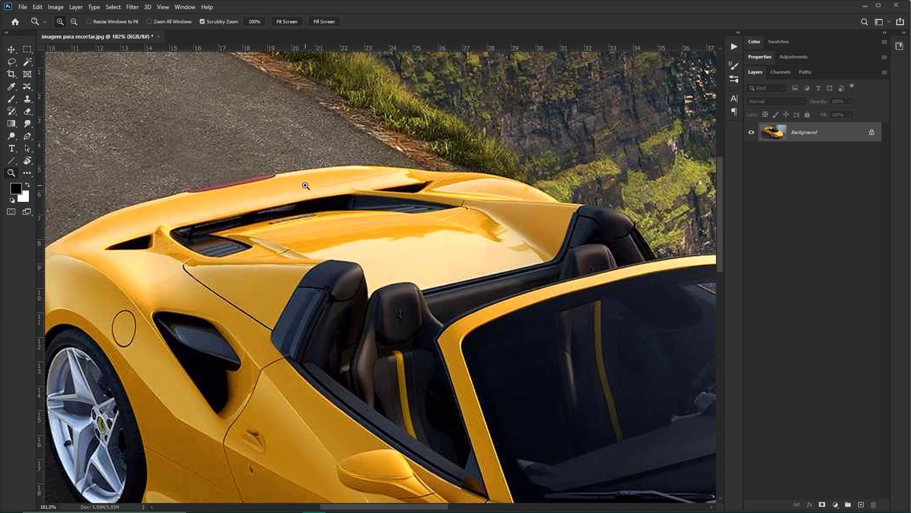
key("p")
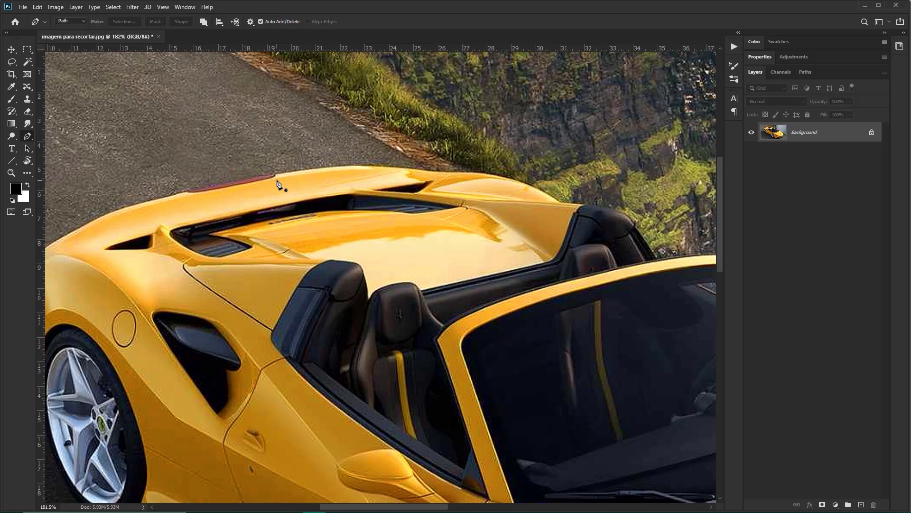
- Trace the rear deck's top edge from the spoiler to the headrest with curved anchors
left_click(274, 173)
left_click(353, 165)
mouse_move(353, 166)
left_mouse_down()
mouse_move(380, 166)
mouse_move(360, 166)
mouse_move(375, 166)
mouse_move(386, 119)
mouse_move(387, 165)
left_mouse_up()
left_click_drag(387, 168, 388, 164)
left_click_drag(387, 168, 387, 170)
left_click_drag(439, 172, 458, 170)
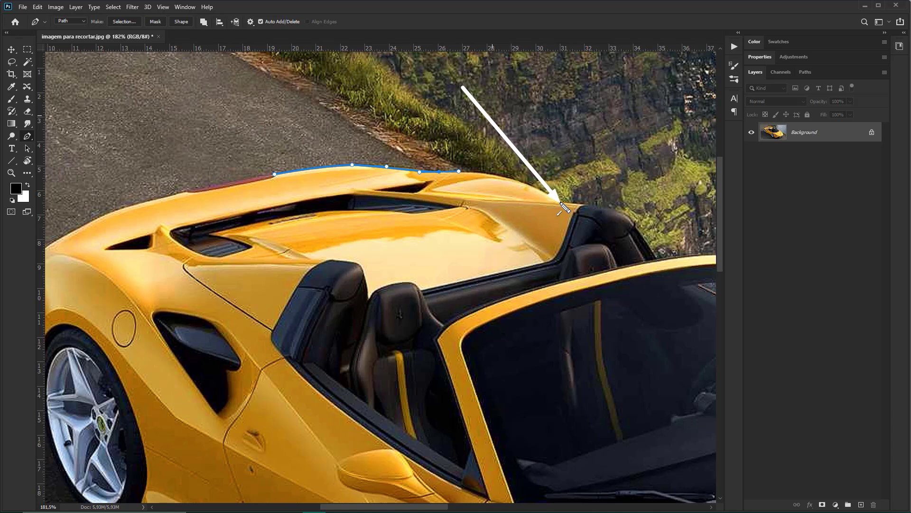
mouse_move(560, 205)
left_mouse_down()
mouse_move(597, 233)
mouse_move(426, 217)
left_mouse_up()
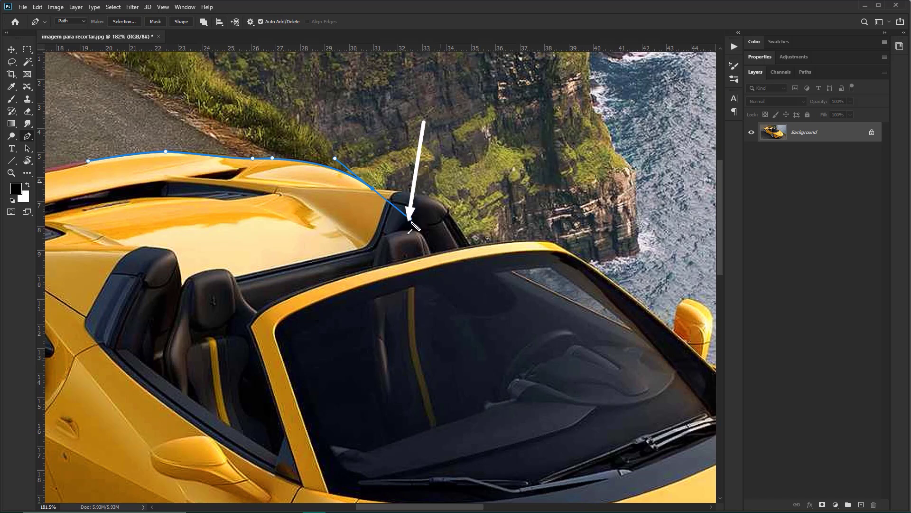
- Curve the path over the headrest and pan to the windshield frame
left_click(373, 189, "alt")
left_click(404, 192)
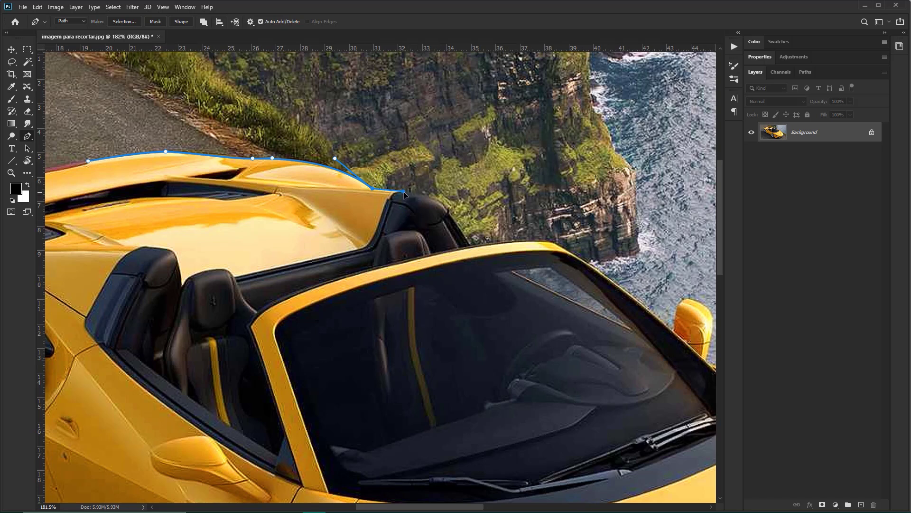
left_click_drag(446, 210, 455, 219)
left_click_drag(504, 251, 479, 204)
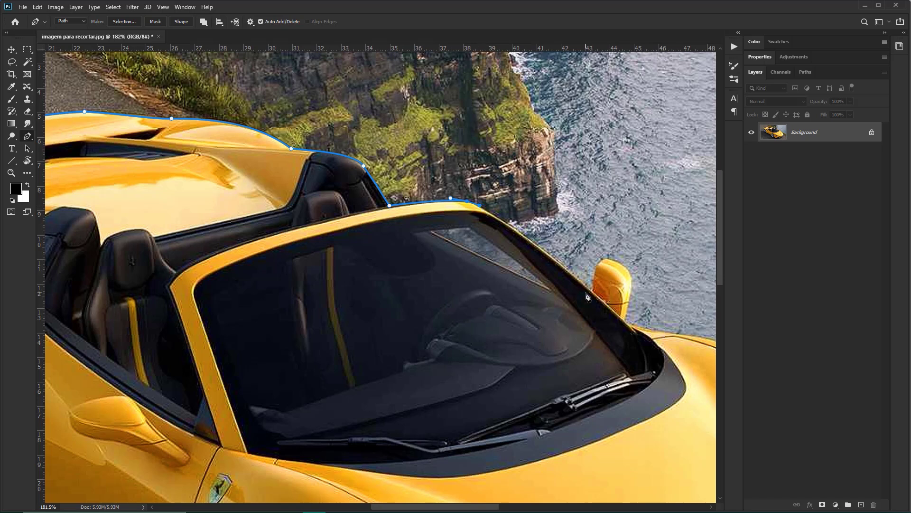
mouse_move(588, 297)
left_mouse_down()
mouse_move(460, 233)
mouse_move(485, 241)
left_mouse_up()
- Trace the windshield frame down to the side mirror's base, undoing misplaced points
left_click(461, 221)
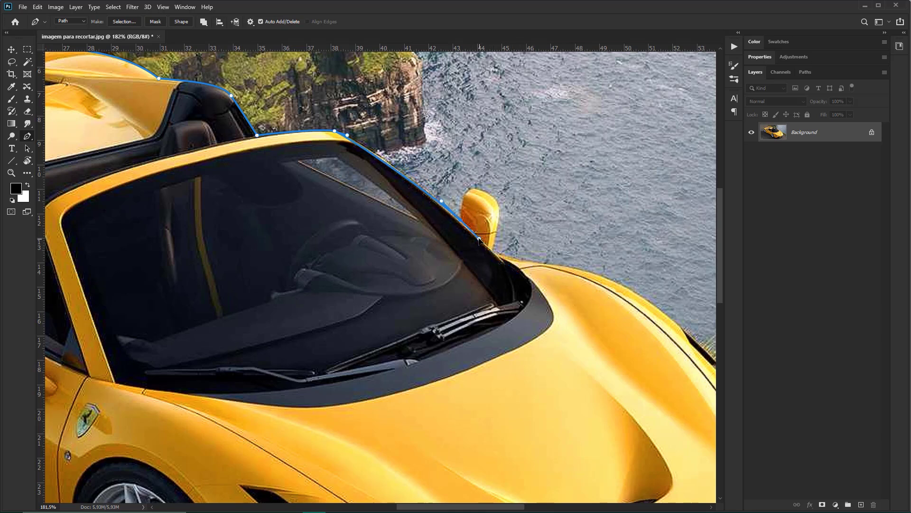
left_click_drag(532, 282, 535, 287)
key("ctrl+z")
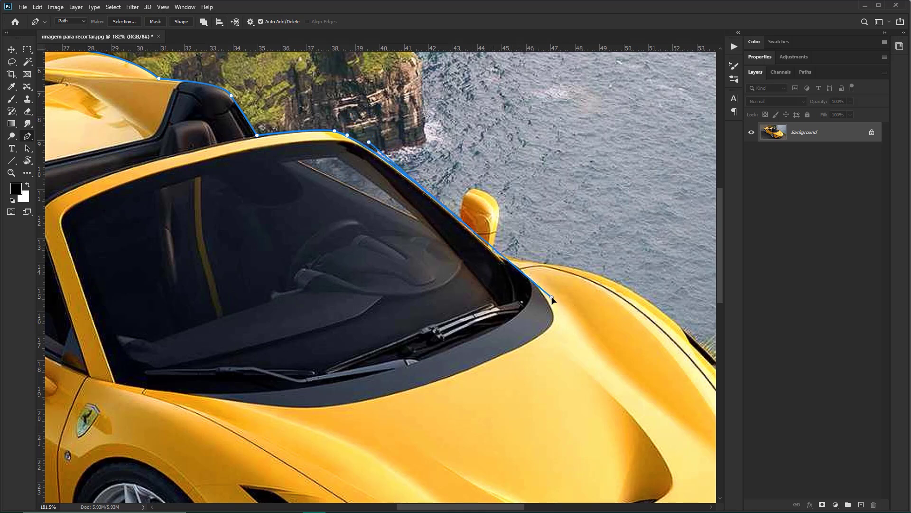
left_click(560, 301)
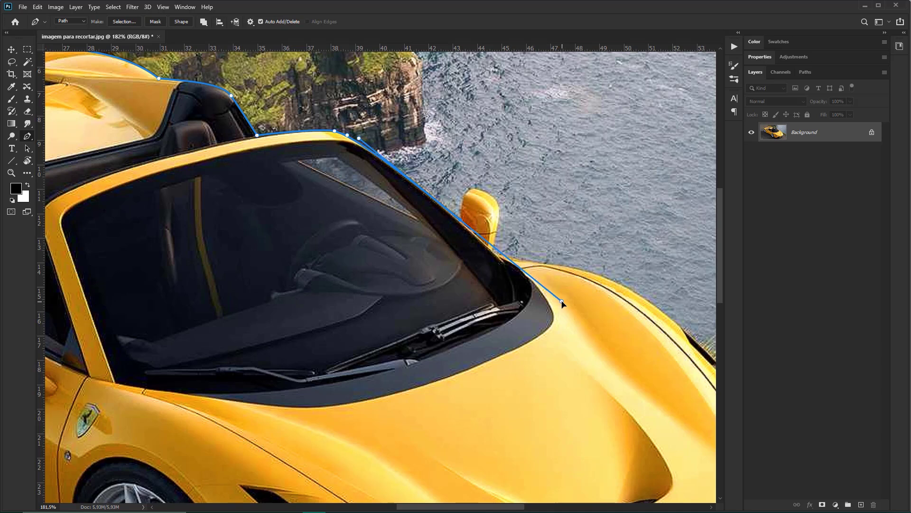
key("ctrl+z")
mouse_move(461, 219)
left_mouse_down()
mouse_move(465, 199)
mouse_move(480, 190)
left_mouse_up()
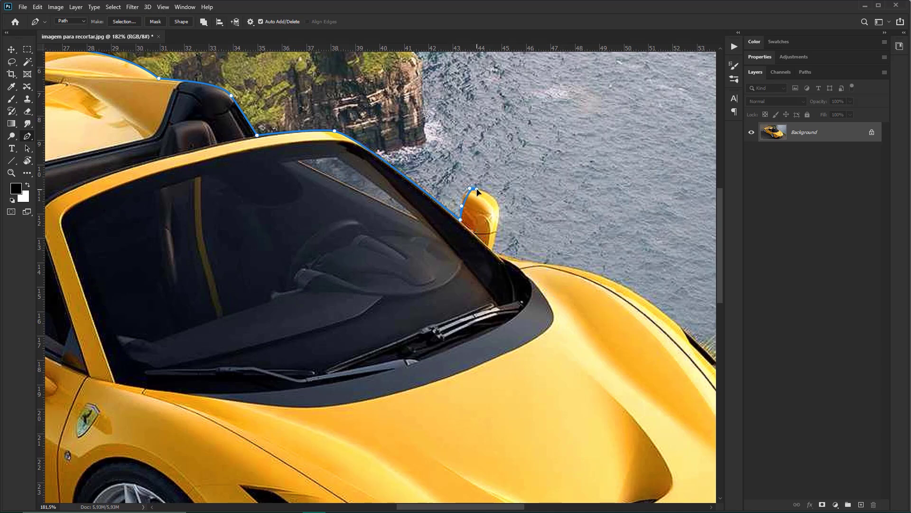
- Wrap the path around the side mirror and along the hood edge with smooth curves
left_click(498, 214)
left_click(497, 238)
left_click(494, 255)
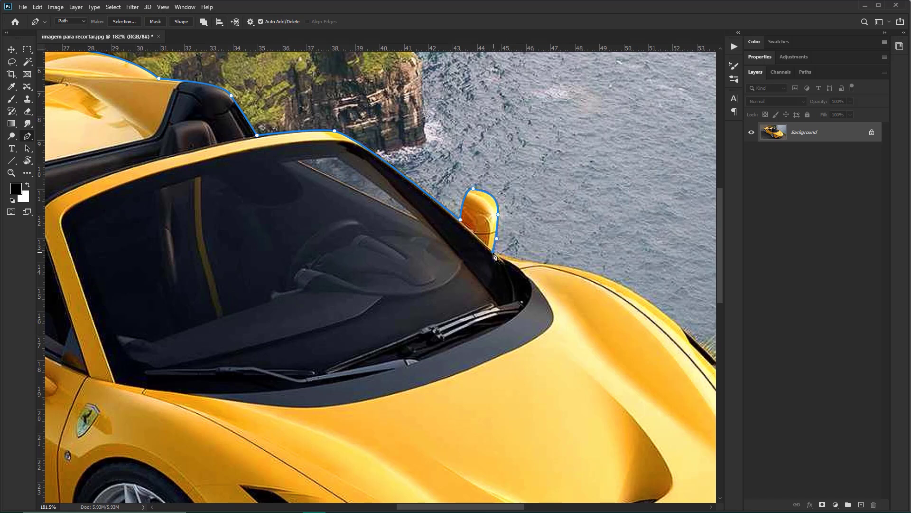
left_click(530, 260)
left_click(538, 261)
left_click_drag(538, 261, 380, 185)
left_click(450, 201)
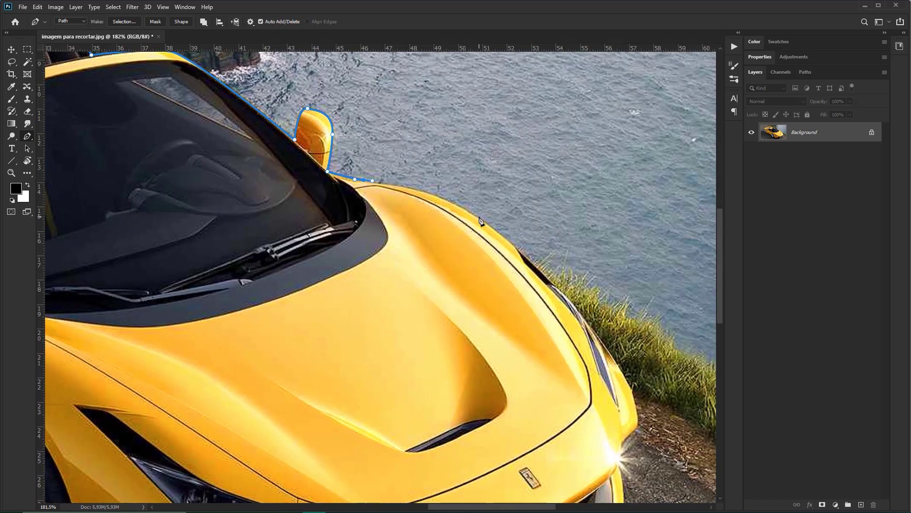
left_click(480, 217)
left_click(510, 234)
left_click_drag(512, 238, 524, 247)
- Zoom out and continue the path along the front fender to the headlight corner
scroll(541, 266, "down", 3)
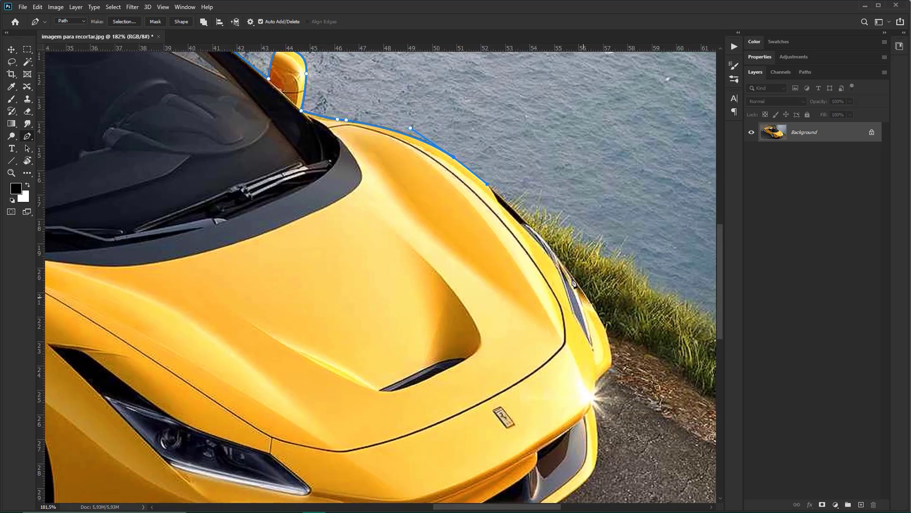
key("ctrl+space")
left_click_drag(573, 284, 467, 216)
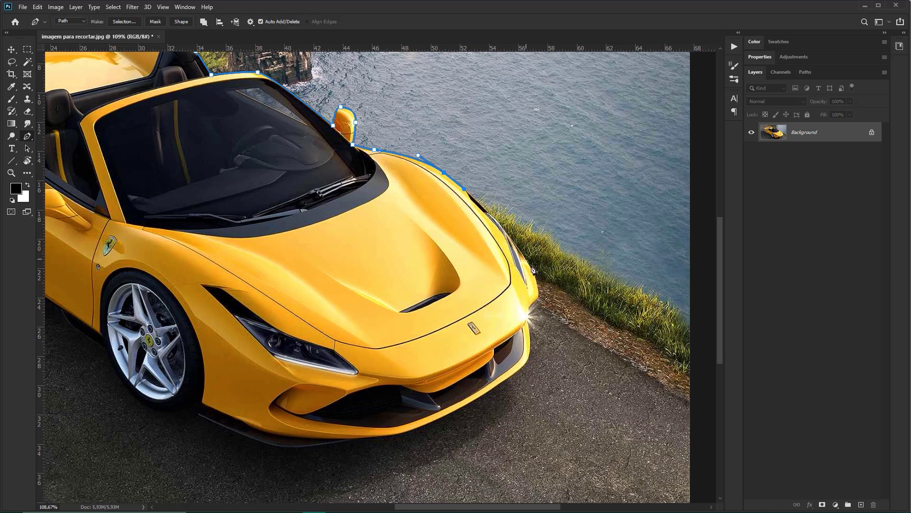
mouse_move(536, 280)
left_mouse_down()
mouse_move(558, 328)
mouse_move(544, 296)
left_mouse_up()
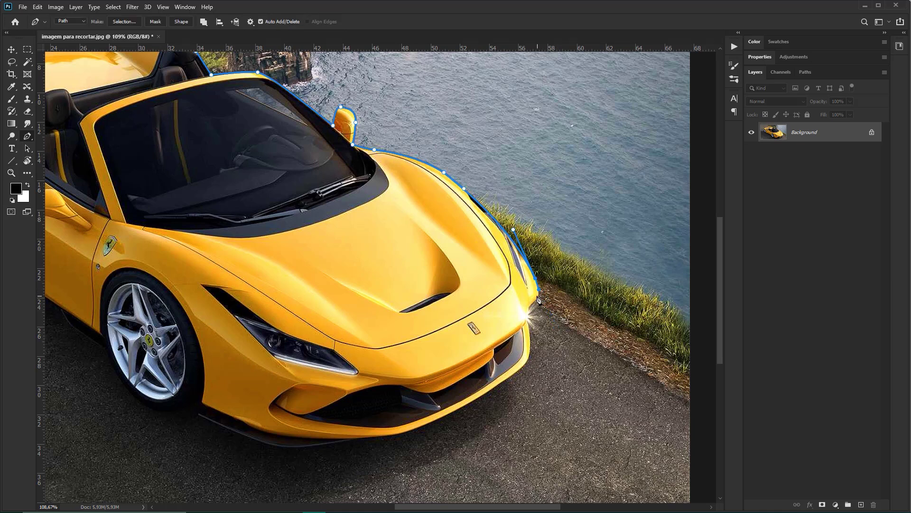
left_click(534, 301)
- Zoom in on the front corner, undo the bad point, and curve an anchor down the corner
key("z")
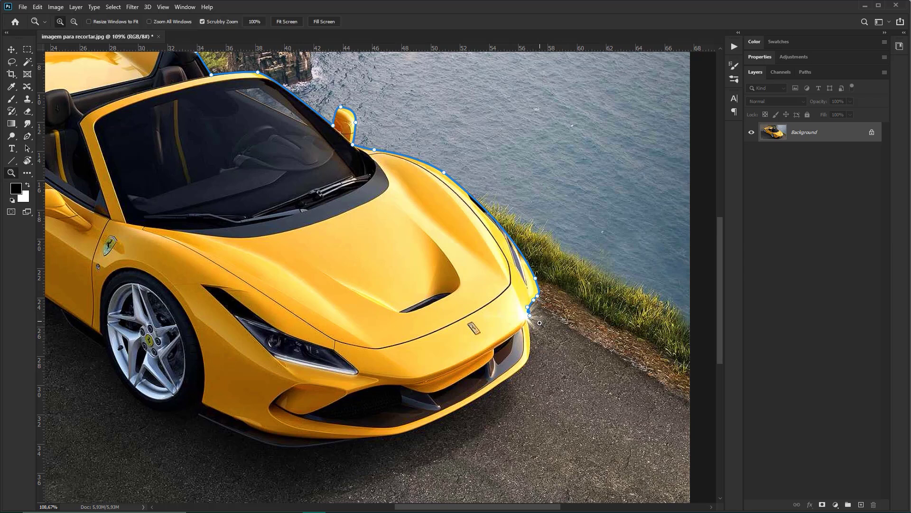
left_click(508, 225)
key("p")
scroll(509, 225, "down", 2)
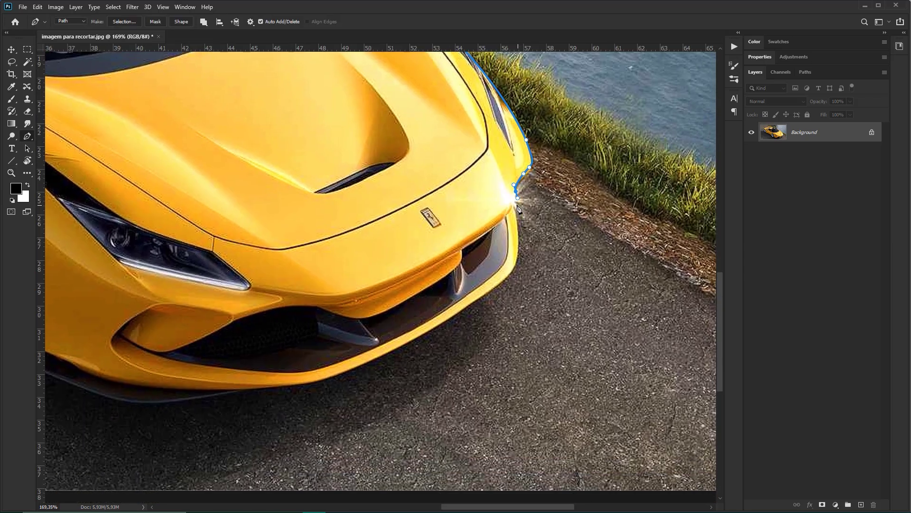
key("ctrl+z")
left_click_drag(524, 179, 517, 221)
- Add anchors along the bumper's lower edge and tighten that curve's handle
left_click_drag(494, 290, 462, 322)
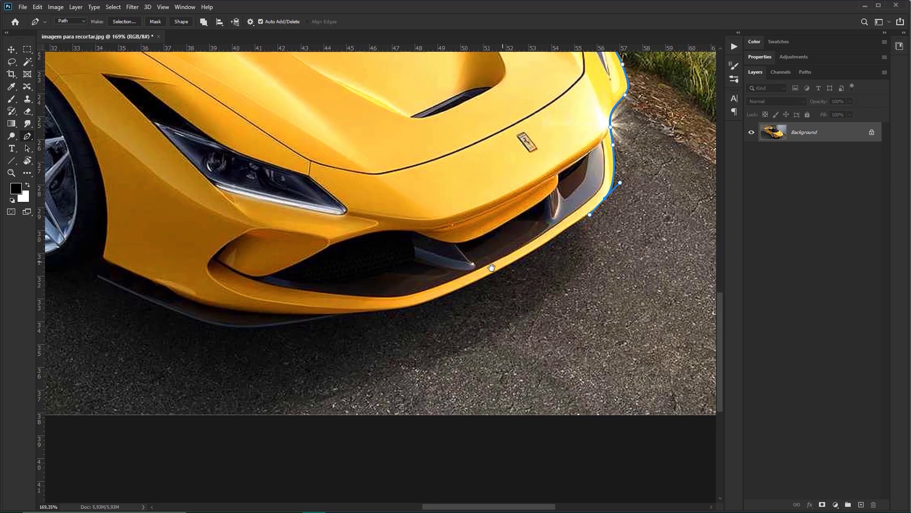
scroll(403, 333, "down", 3)
mouse_move(409, 306)
left_mouse_down()
mouse_move(334, 320)
mouse_move(421, 318)
left_mouse_up()
left_click(334, 320)
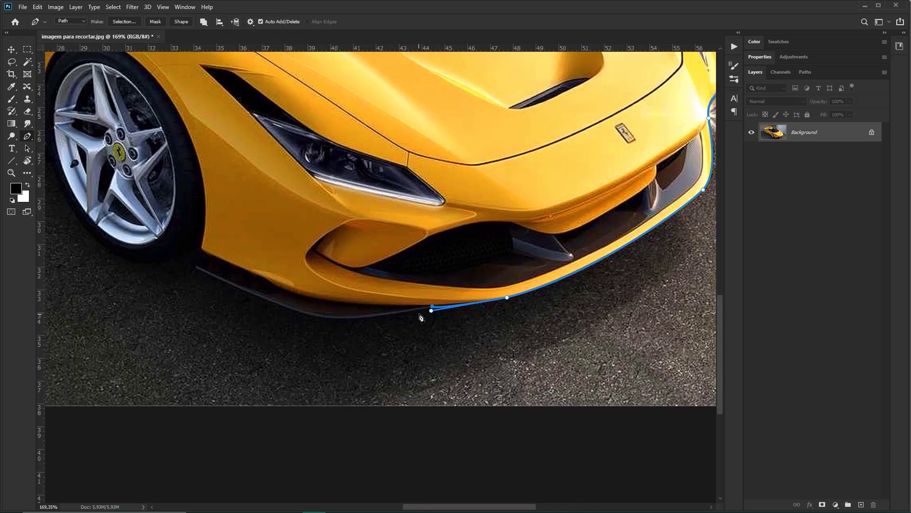
left_click(455, 312, "ctrl")
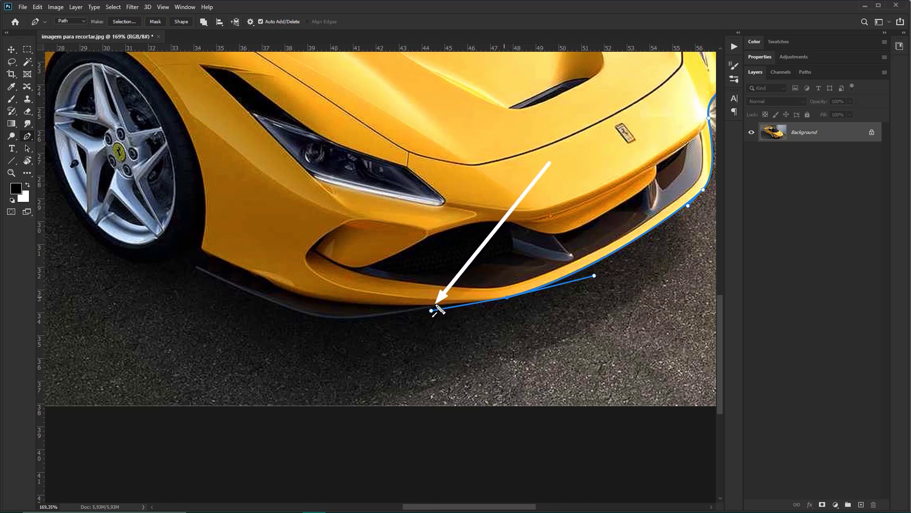
left_click_drag(432, 310, 436, 304)
key("z")
left_click(453, 300)
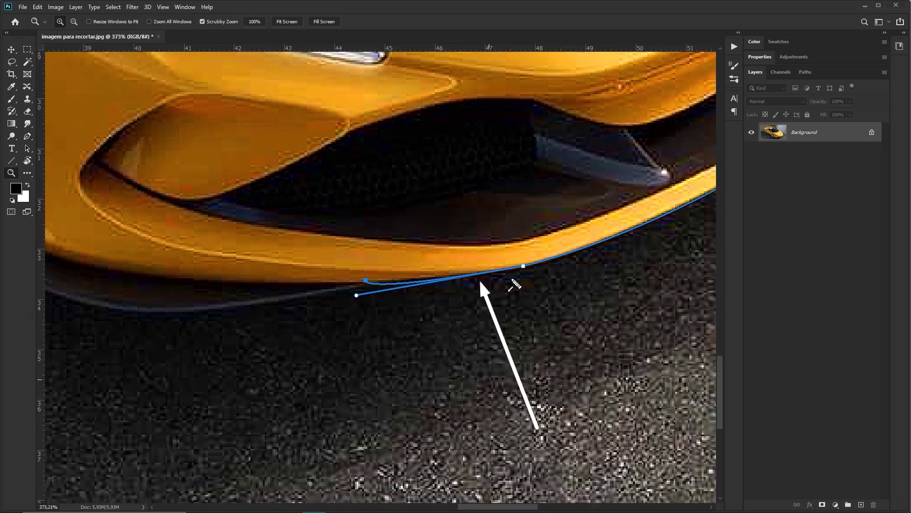
- Bend the bumper curve to fit its edge and zoom out around the bumper
left_click(29, 136)
mouse_move(357, 296)
left_mouse_down()
mouse_move(351, 309)
mouse_move(422, 282)
mouse_move(537, 267)
left_mouse_up()
key("v")
scroll(422, 282, "down", 2)
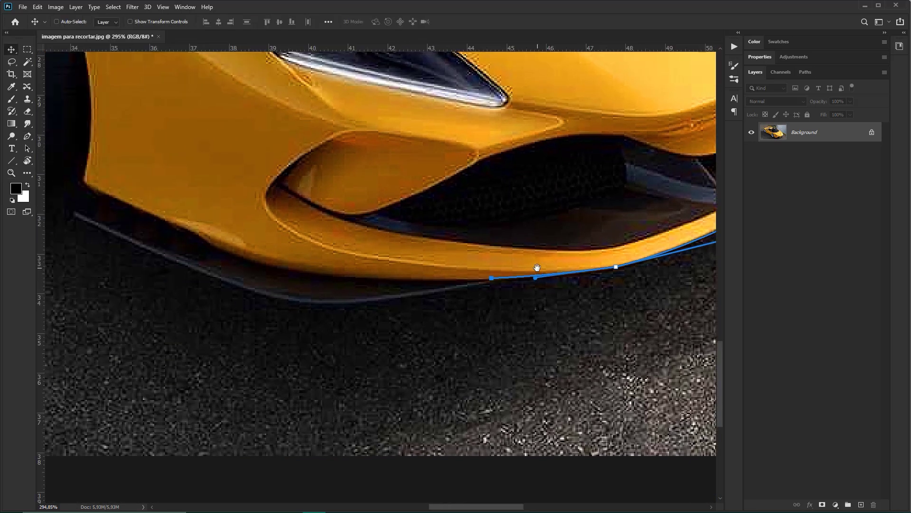
key("p")
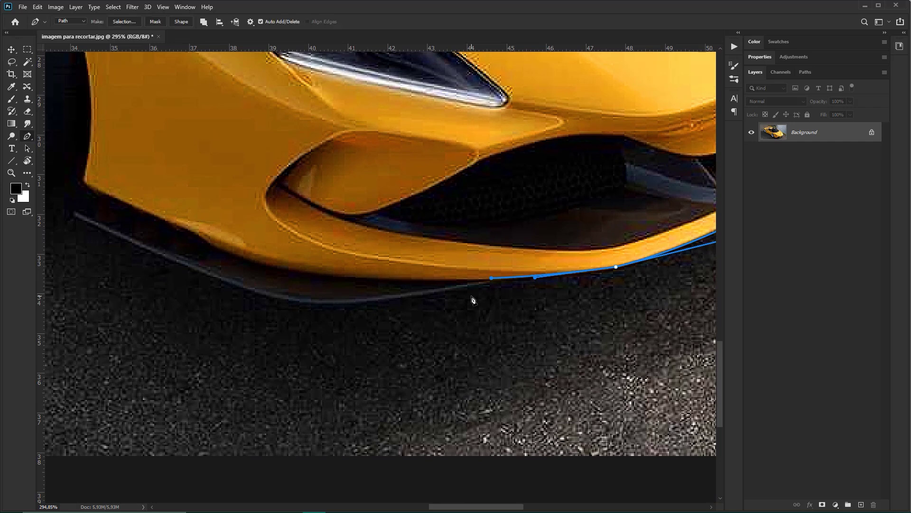
key("z")
left_click_drag(463, 280, 449, 279)
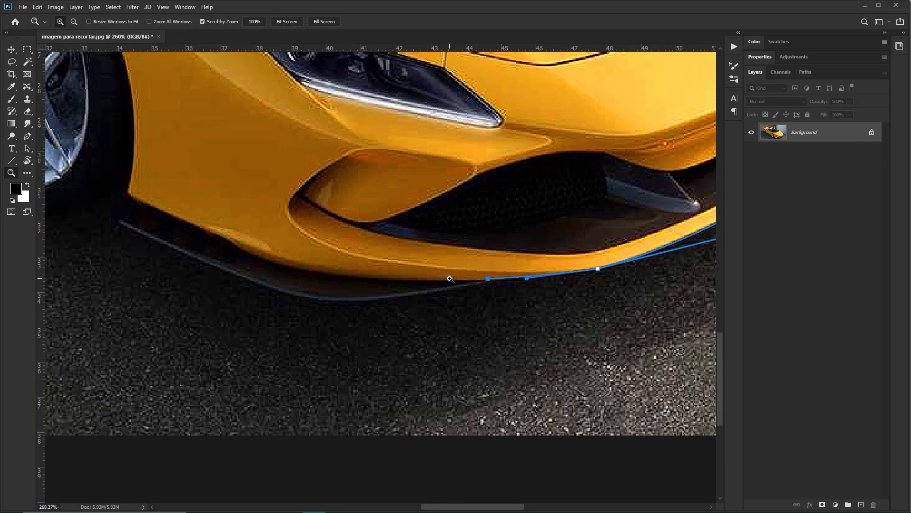
key("p")
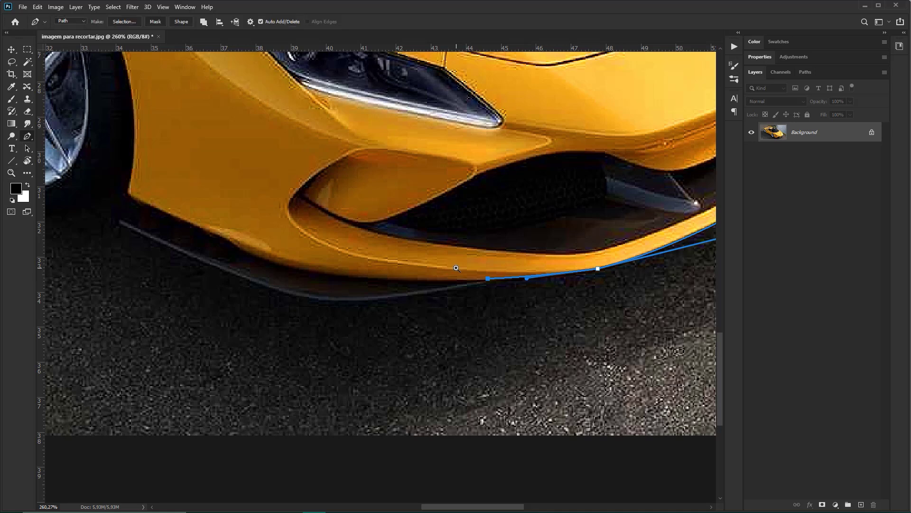
- Add anchors along the front splitter's lower edge to the front wheel's base
left_click_drag(340, 301, 289, 301)
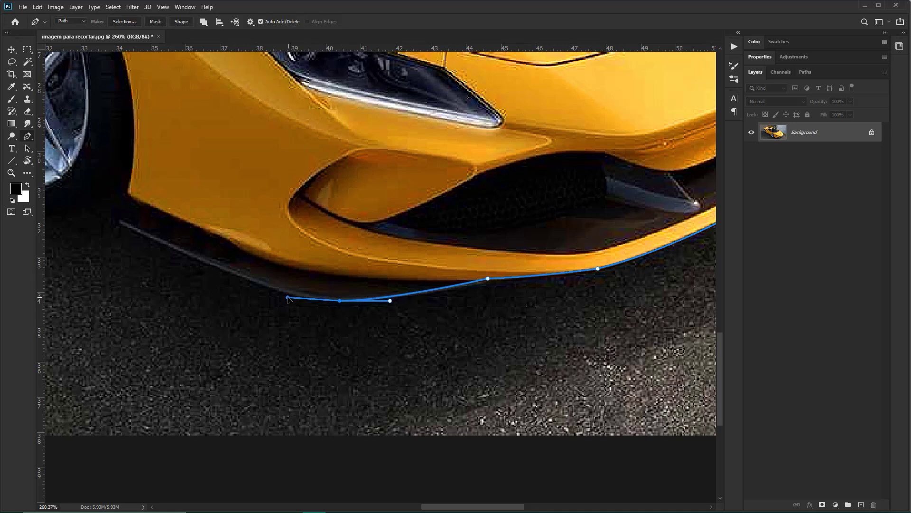
left_click_drag(290, 302, 415, 320)
left_click(241, 236)
- Curve the path past the front wheel and up onto the side sill
mouse_move(240, 235)
left_mouse_down()
mouse_move(212, 222)
mouse_move(433, 283)
left_mouse_up()
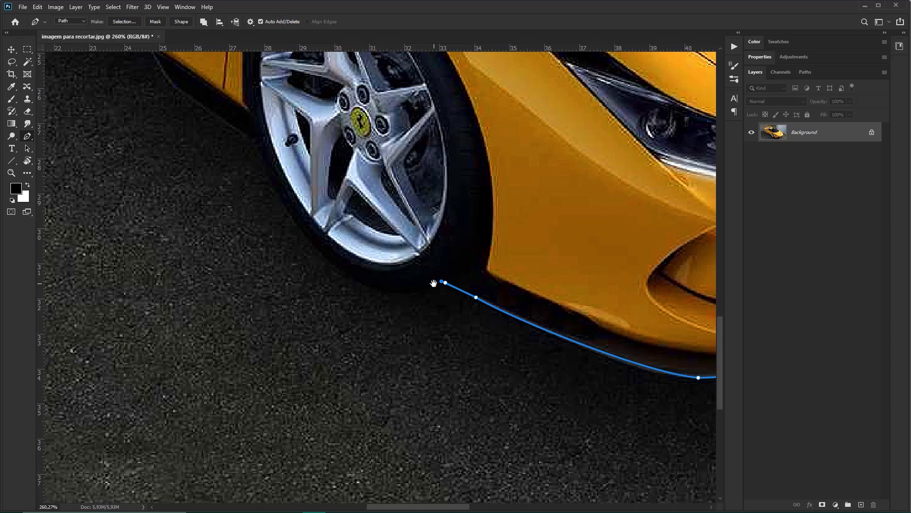
mouse_move(346, 270)
left_mouse_down()
mouse_move(297, 233)
mouse_move(417, 372)
left_mouse_up()
left_click(376, 274)
mouse_move(295, 224)
left_mouse_down()
mouse_move(285, 210)
mouse_move(533, 298)
left_mouse_up()
left_click(273, 187)
left_click(383, 194)
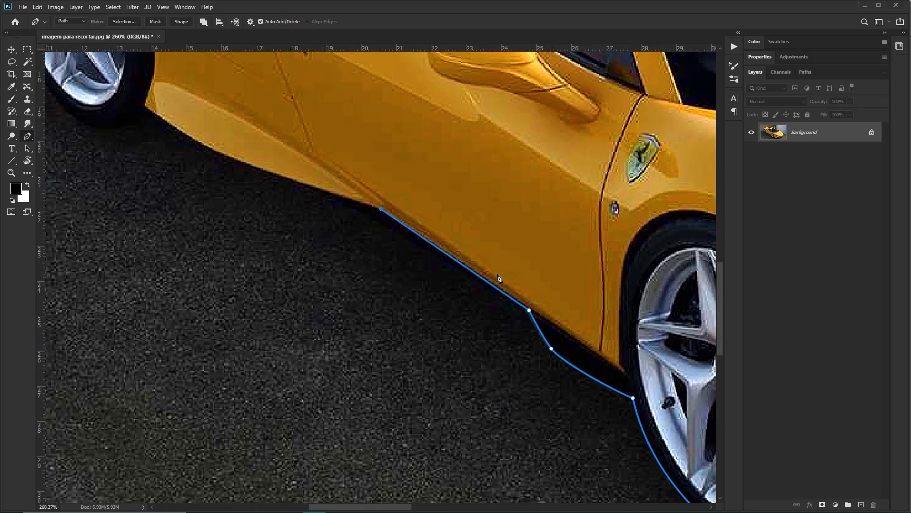
key("ctrl+z")
- Trace the side sill back toward the rear wheel
left_click(525, 307)
left_click(381, 209)
left_click(254, 164)
left_click(236, 157)
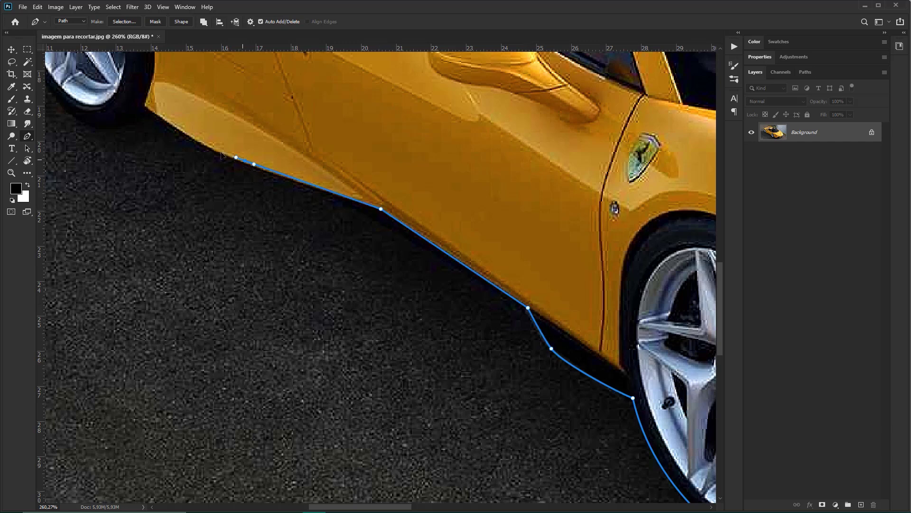
left_click_drag(207, 148, 257, 231)
left_click(200, 196)
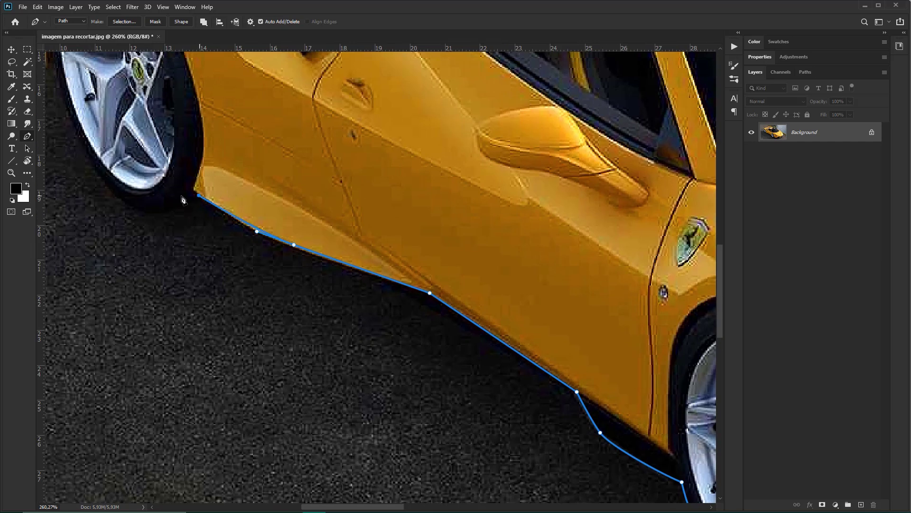
mouse_move(152, 214)
left_mouse_down()
mouse_move(328, 221)
mouse_move(292, 211)
left_mouse_up()
- Wrap the path around the rear wheel arch and up the rear edge, closing it at the start anchor
mouse_move(242, 114)
left_mouse_down()
mouse_move(274, 221)
mouse_move(260, 163)
mouse_move(272, 291)
left_mouse_up()
left_click(255, 182)
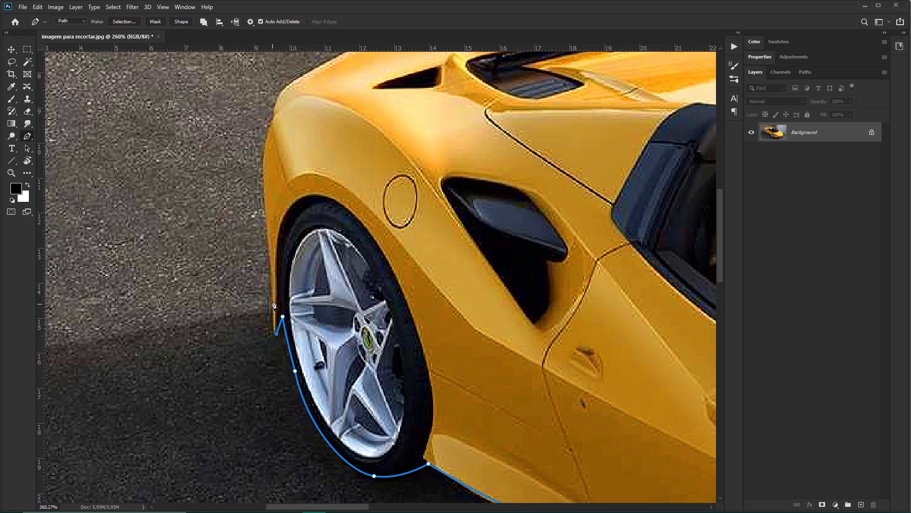
left_click_drag(271, 333, 272, 259)
left_click_drag(271, 216, 284, 298)
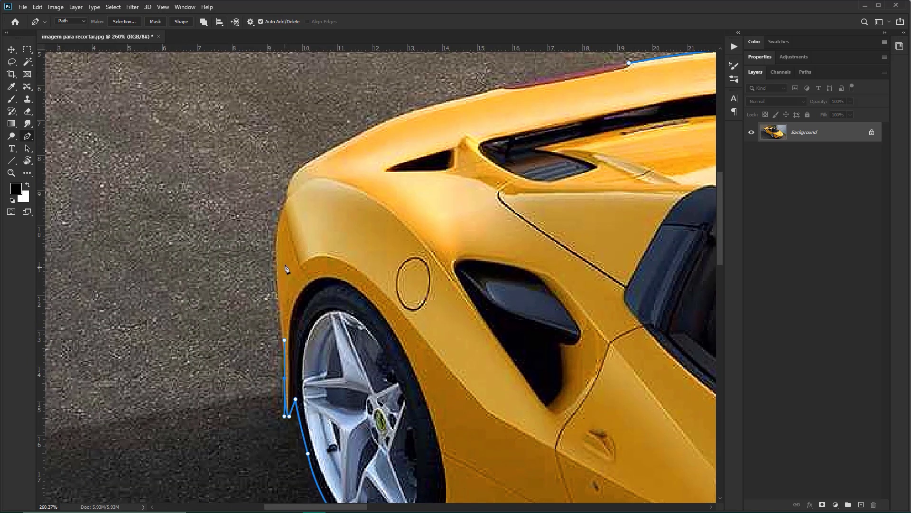
left_click_drag(291, 185, 291, 187)
left_click_drag(317, 158, 345, 141)
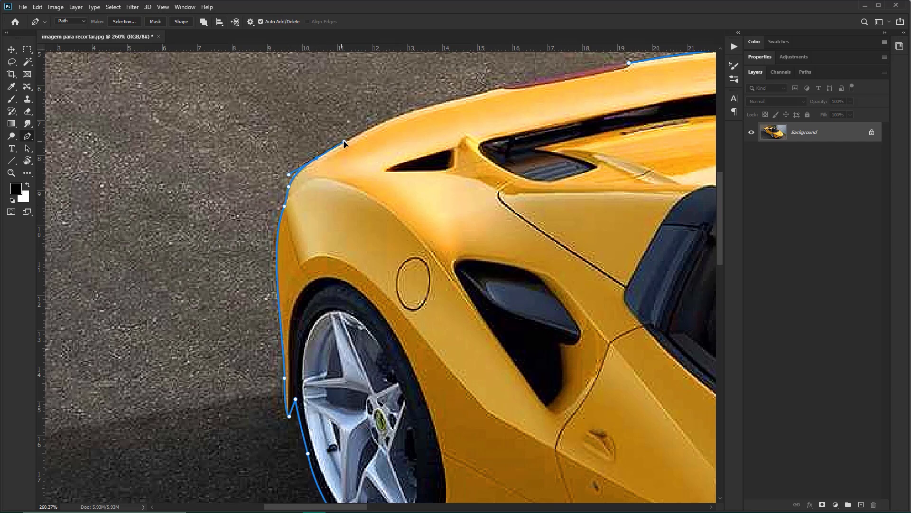
mouse_move(449, 108)
left_mouse_down()
mouse_move(275, 219)
mouse_move(333, 194)
left_mouse_up()
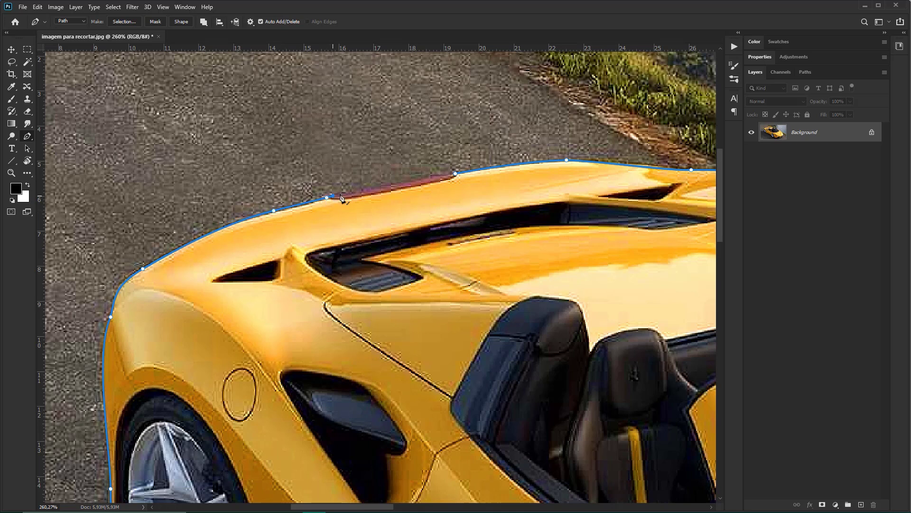
left_click(456, 174)
key("z")
key("ctrl+0")
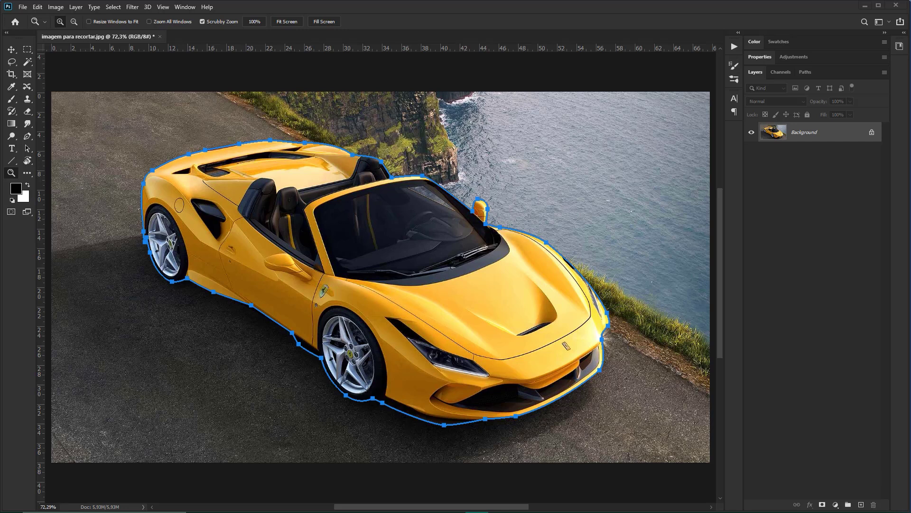
left_click_drag(451, 157, 447, 182)
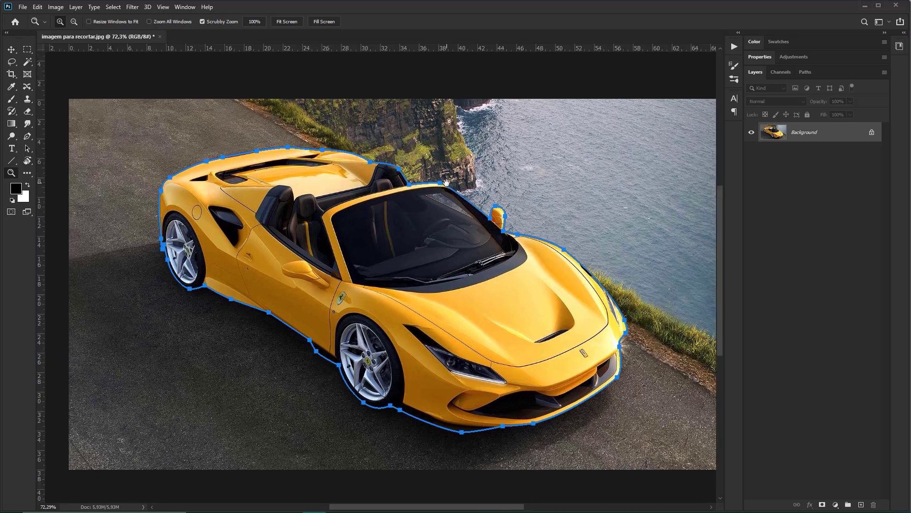
key("p")
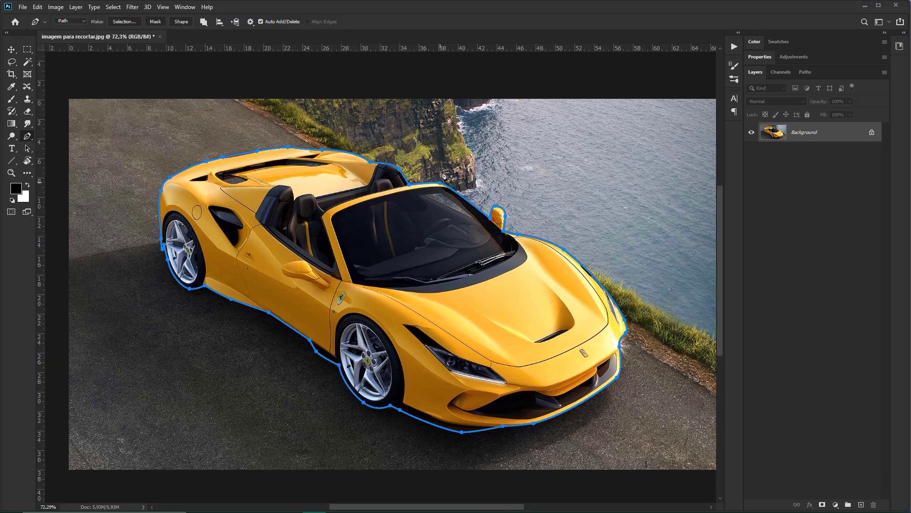
right_click(323, 182)
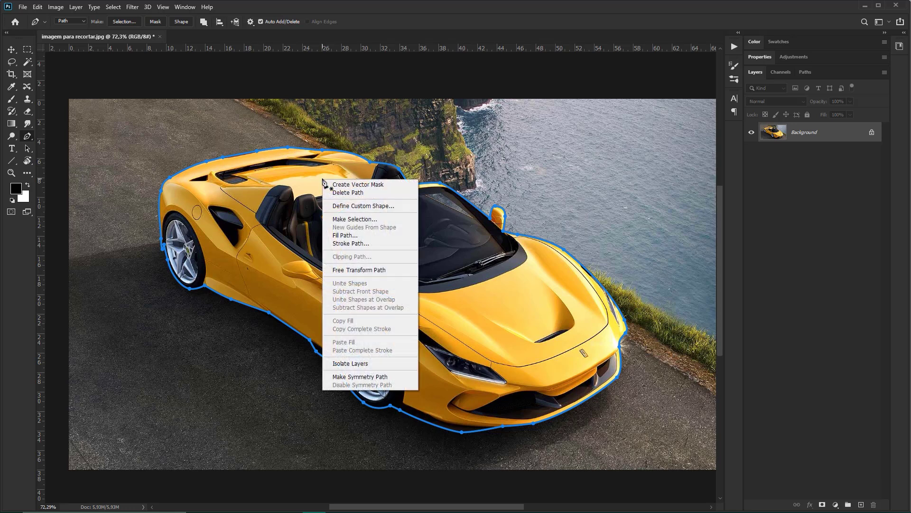
left_click(351, 220)
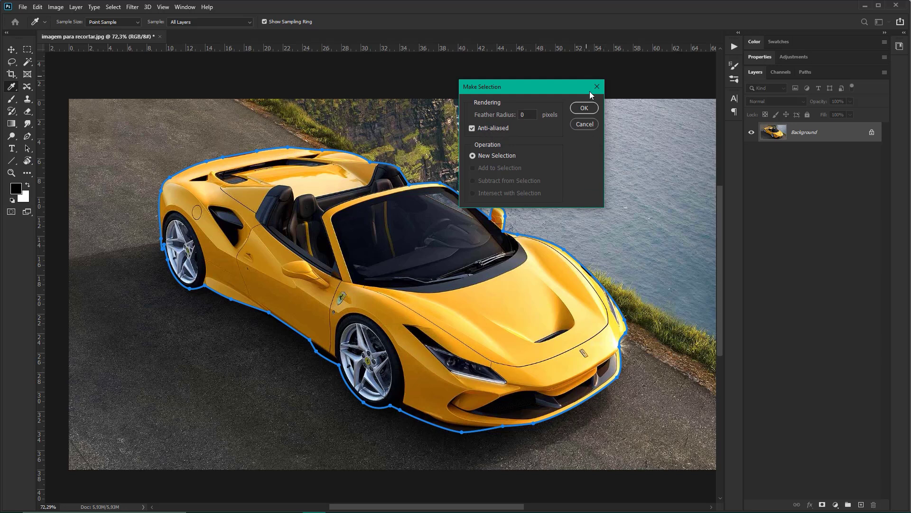
left_click(585, 124)
key("z")
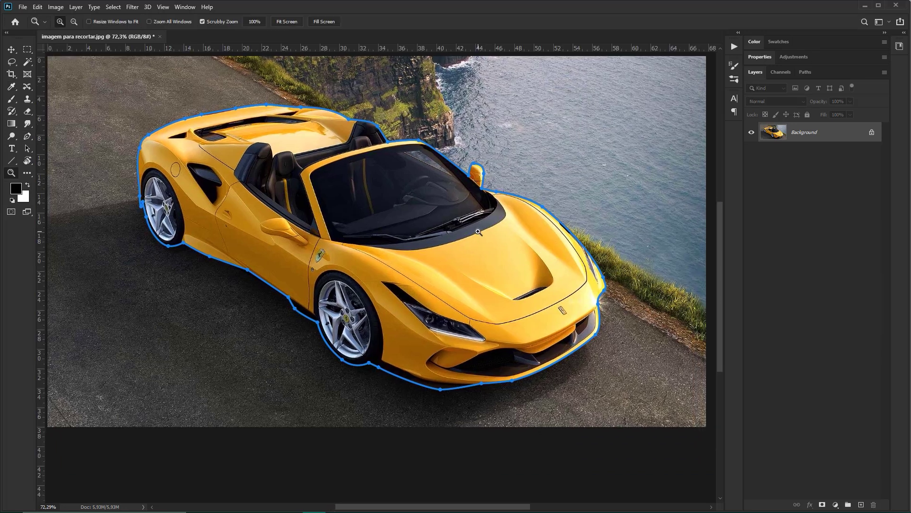
- Scrubby-zoom on the windshield edge to about 1170%
left_click_drag(478, 232, 466, 226)
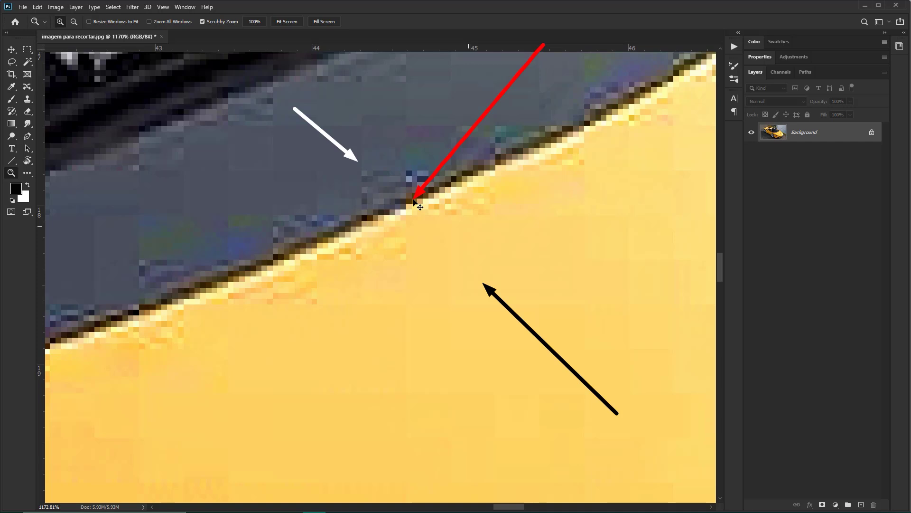
- Convert the closed car path into a selection with Feather Radius 0
left_click(415, 204, "alt")
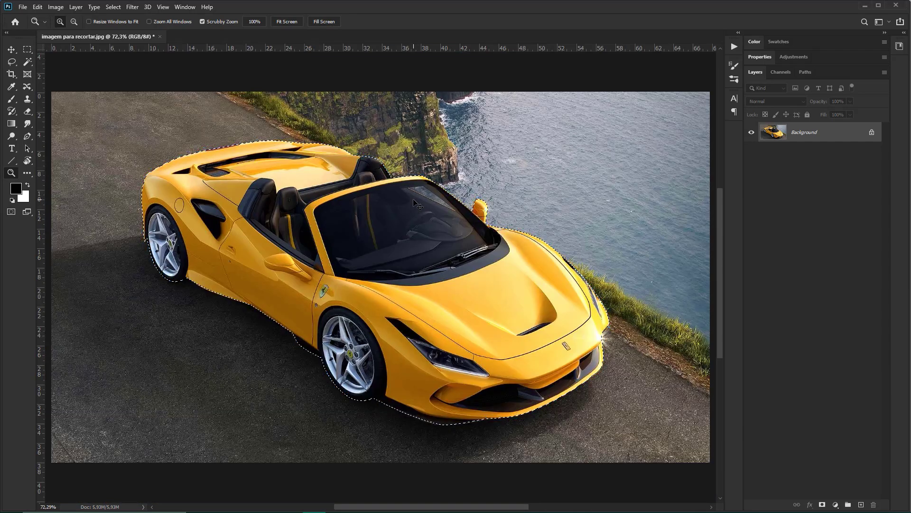
key("p")
right_click(412, 164)
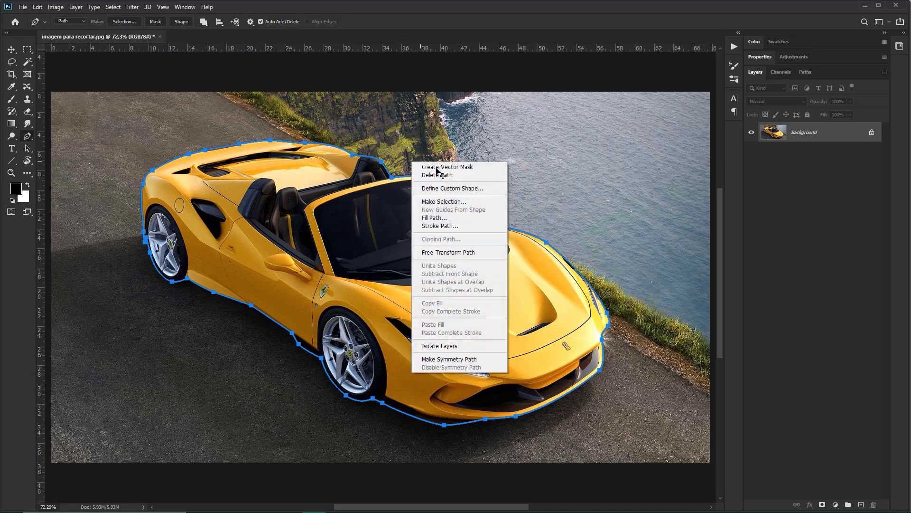
left_click(440, 204)
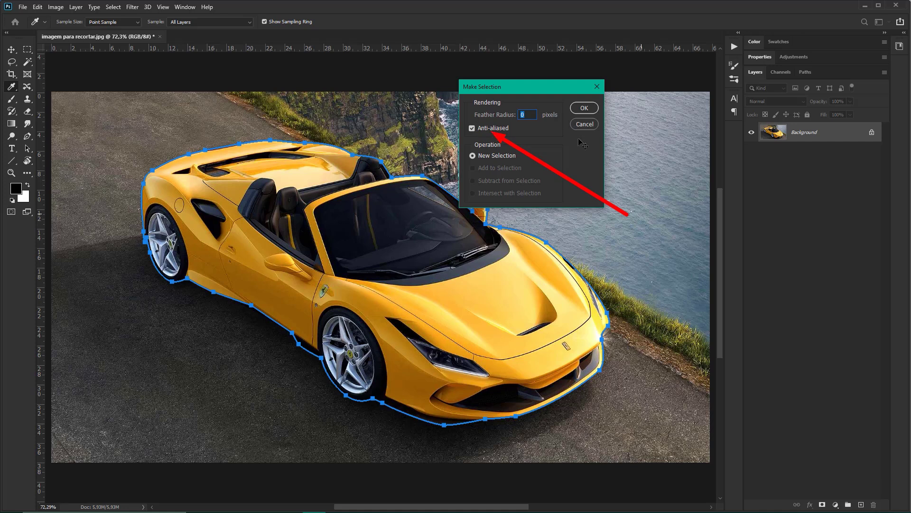
left_click(584, 108)
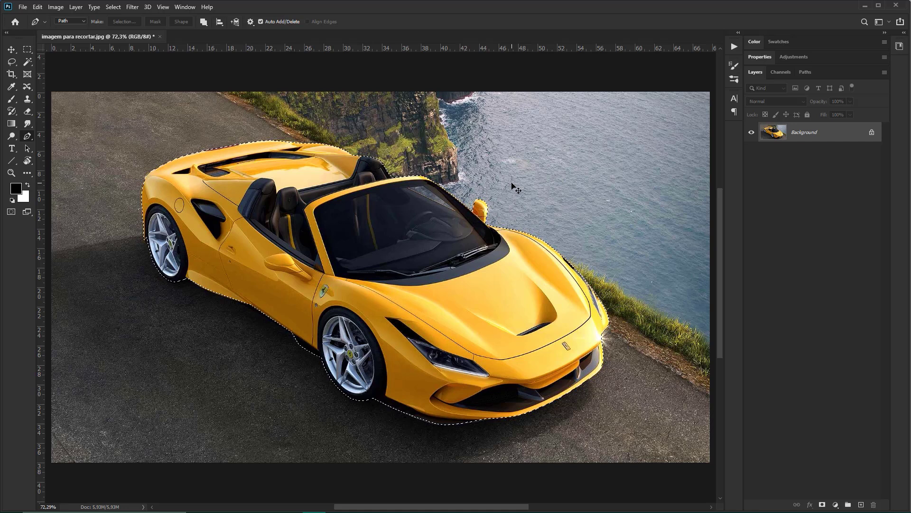
key("ctrl+d")
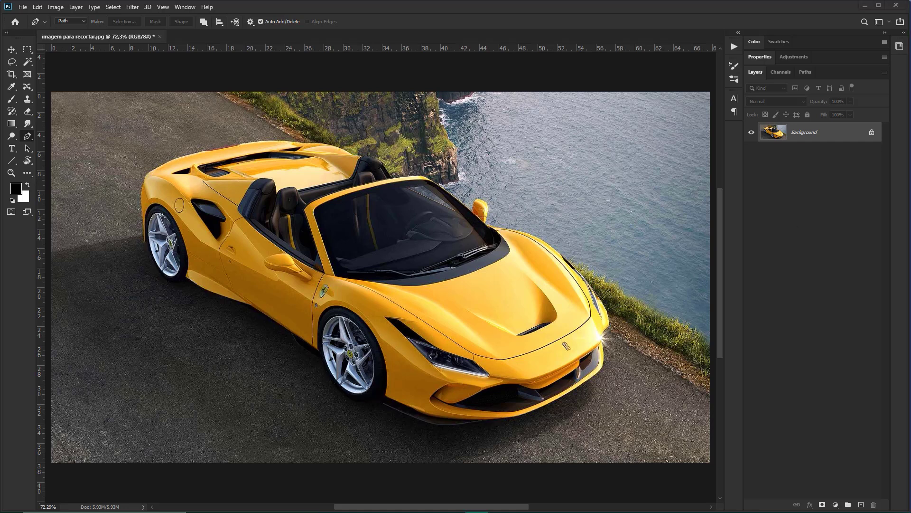
key("ctrl+z")
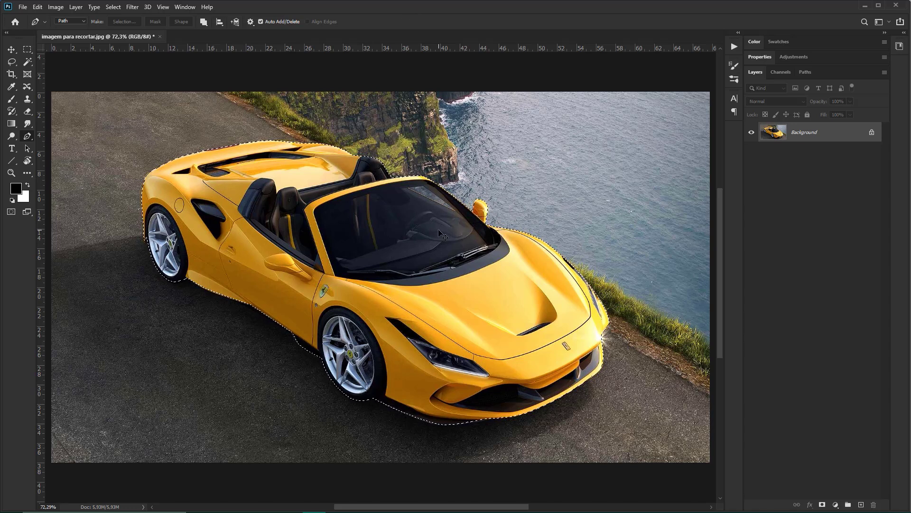
- Duplicate the selected car to Layer 1 with Ctrl+J and hide the Background layer
key("ctrl+j")
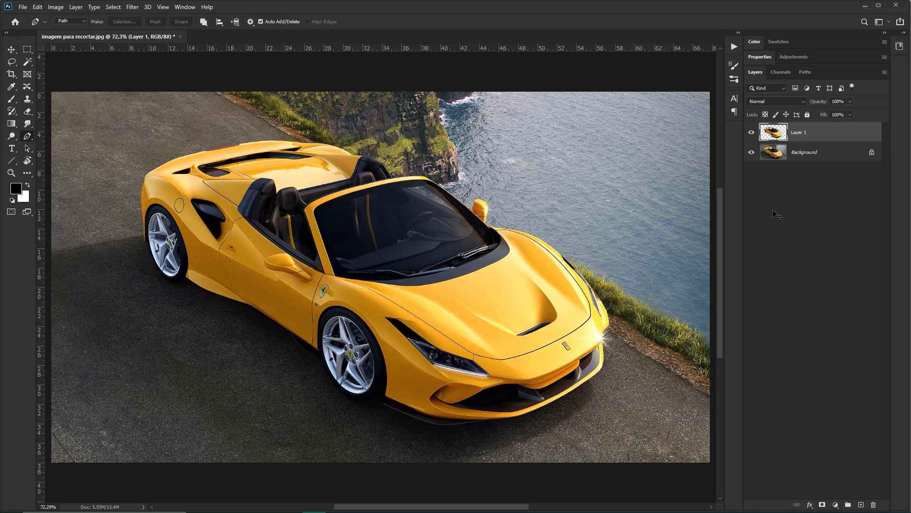
left_click(752, 152)
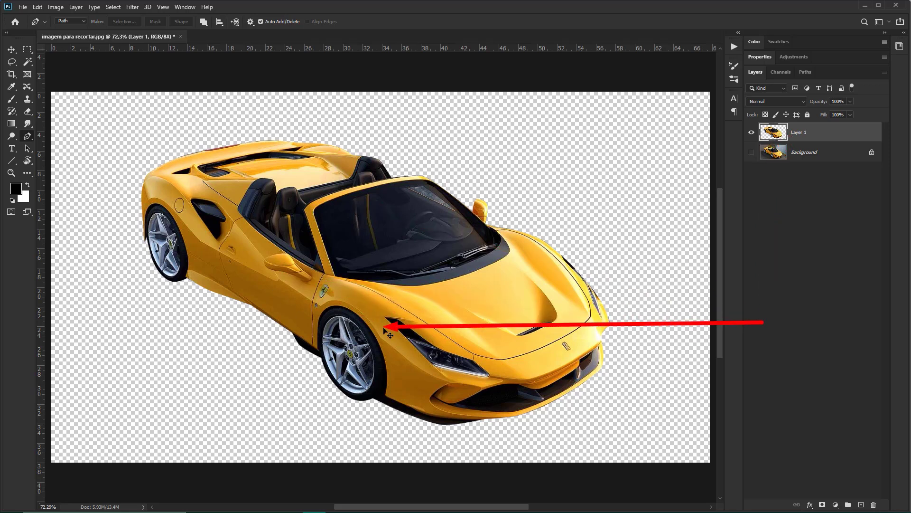
key("v")
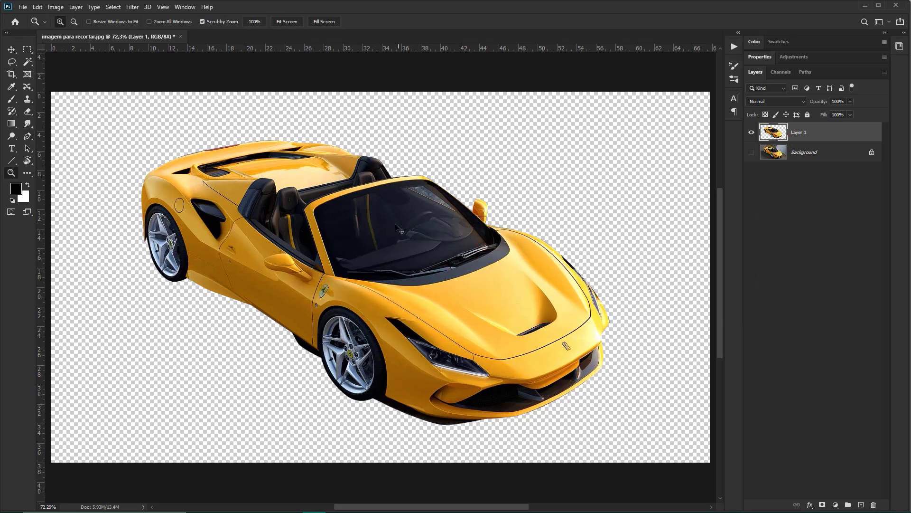
scroll(379, 223, "down", 3)
- Try nudging and rotating the car with Free Transform, then cancel it
key("ctrl+t")
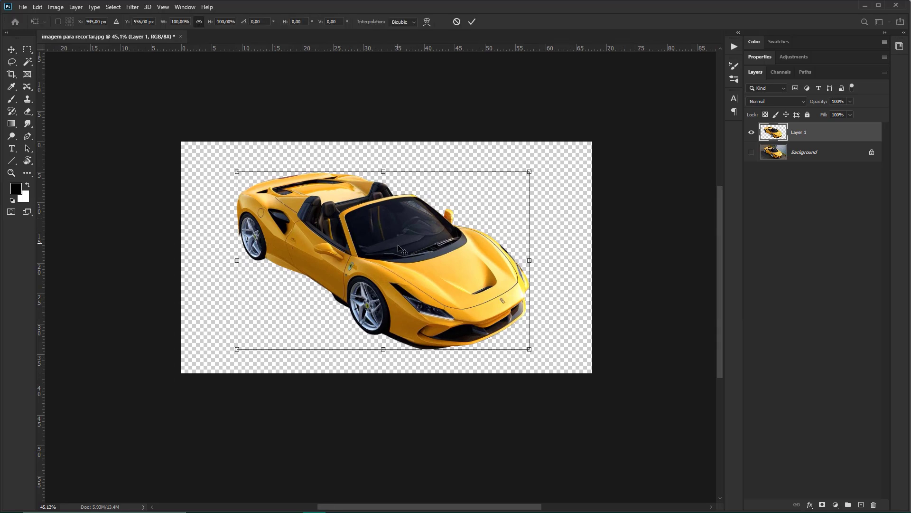
left_click_drag(398, 247, 385, 243)
left_click_drag(555, 177, 533, 161)
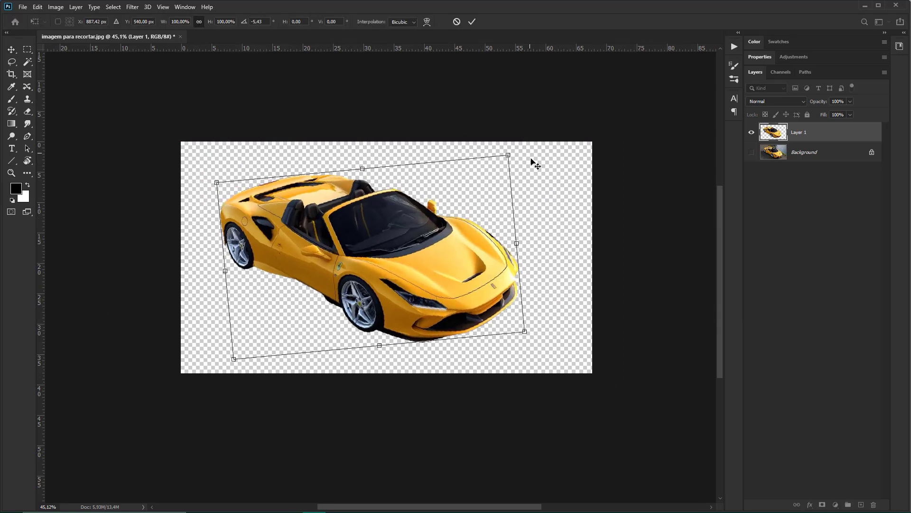
key("Escape")
- Place 'imagem para background' filling the canvas and move its layer below Layer 1
key("alt+Tab")
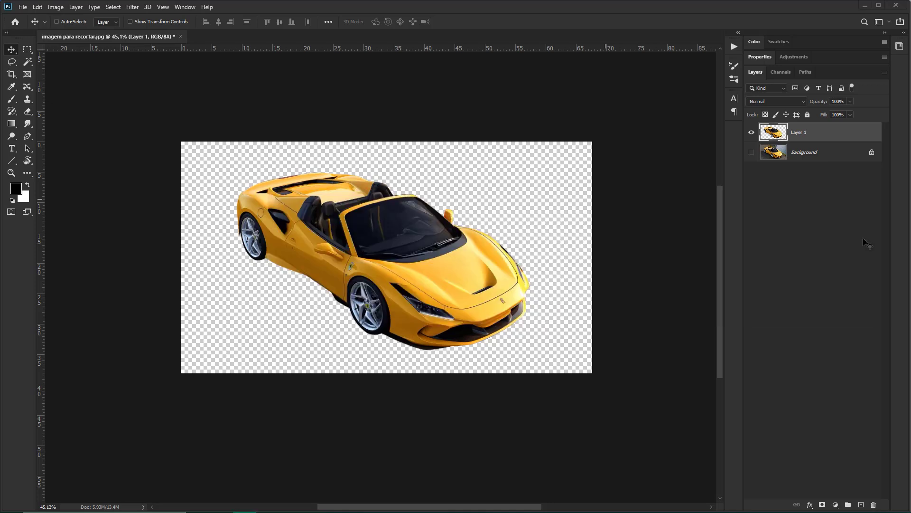
mouse_move(669, 119)
left_mouse_down()
mouse_move(426, 212)
mouse_move(611, 126)
left_mouse_up()
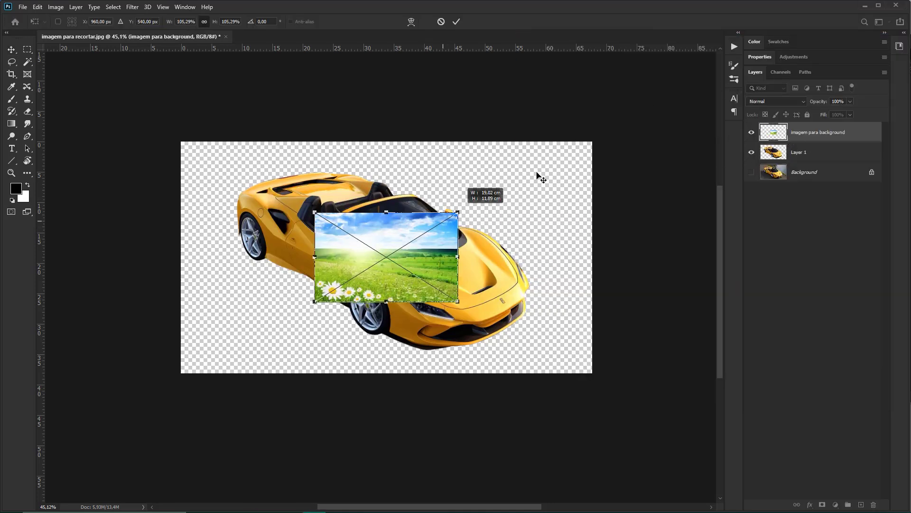
key("Return")
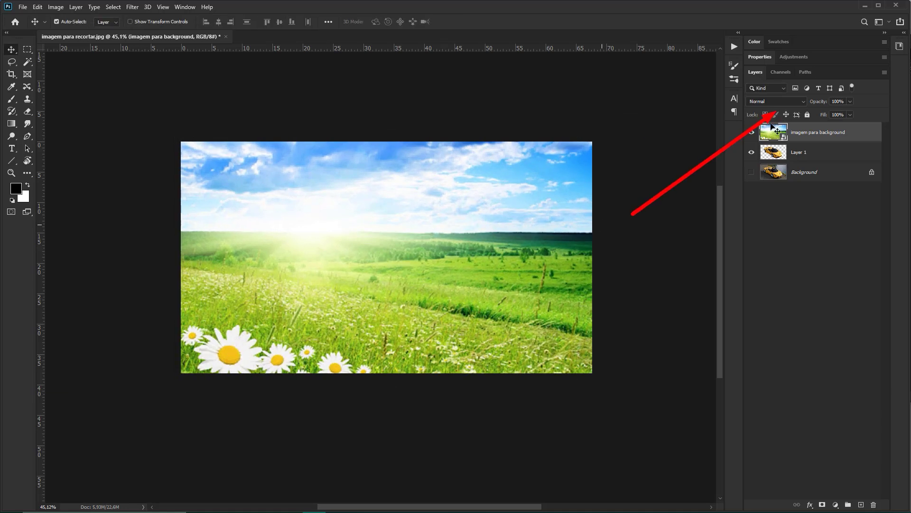
left_click_drag(812, 132, 812, 163)
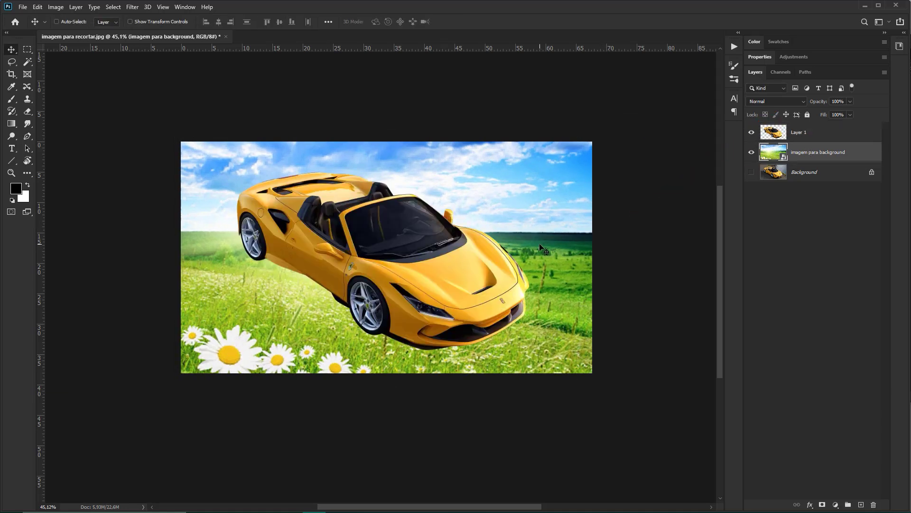